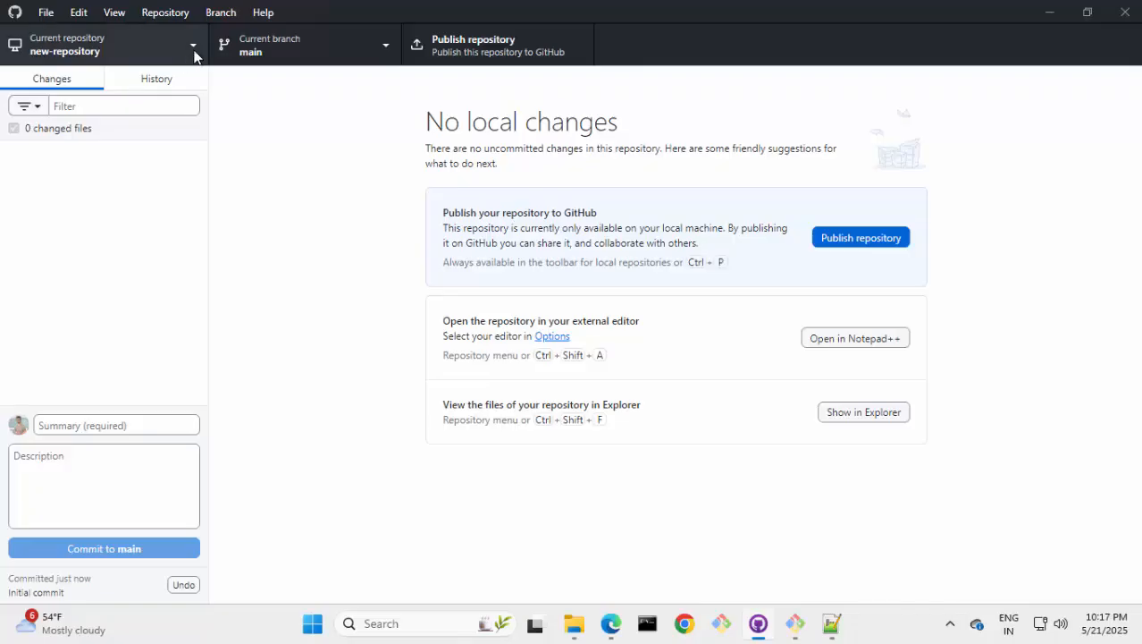
# Step: Show the new-repository folder in File Explorer, turn on the display of hidden items and maximize the window
pyautogui.click(195, 51)
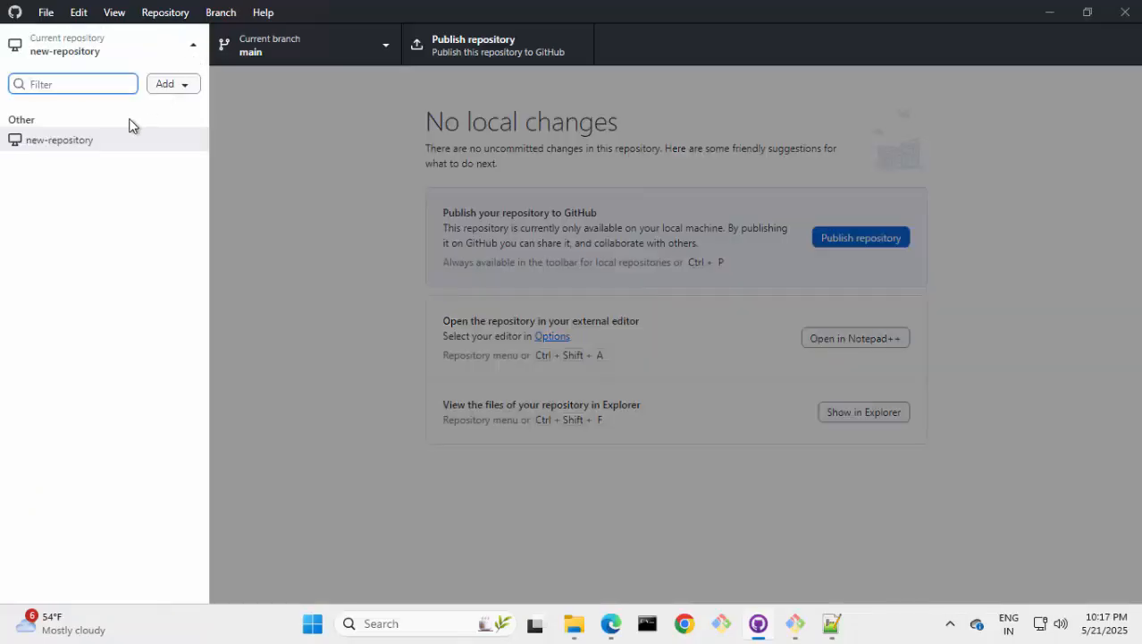
pyautogui.rightClick(109, 143)
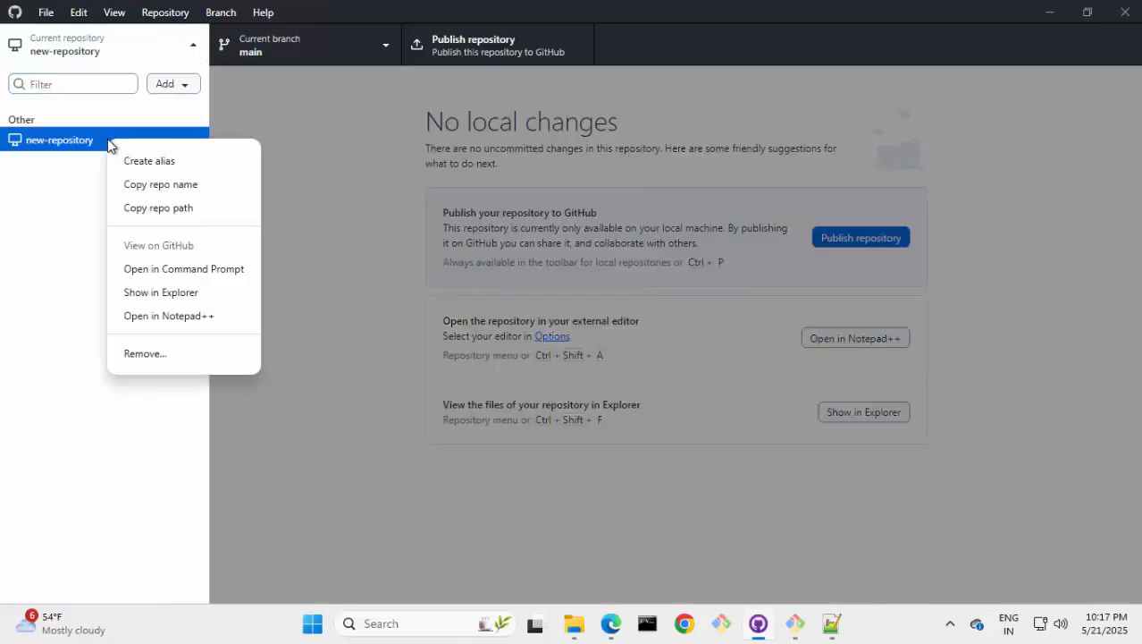
pyautogui.click(186, 292)
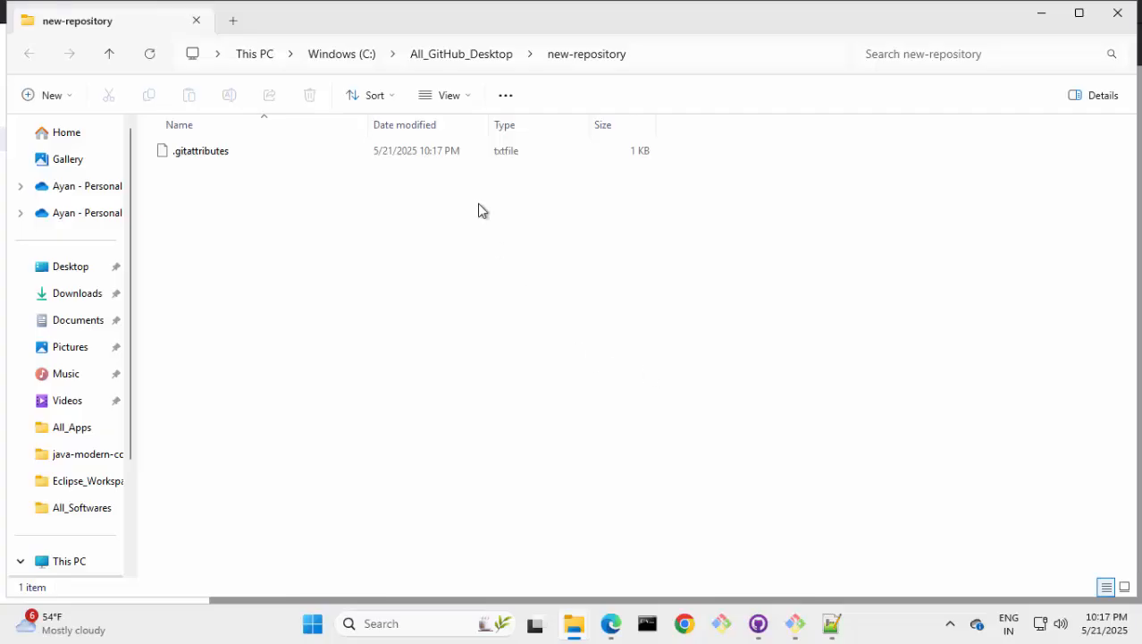
pyautogui.click(468, 95)
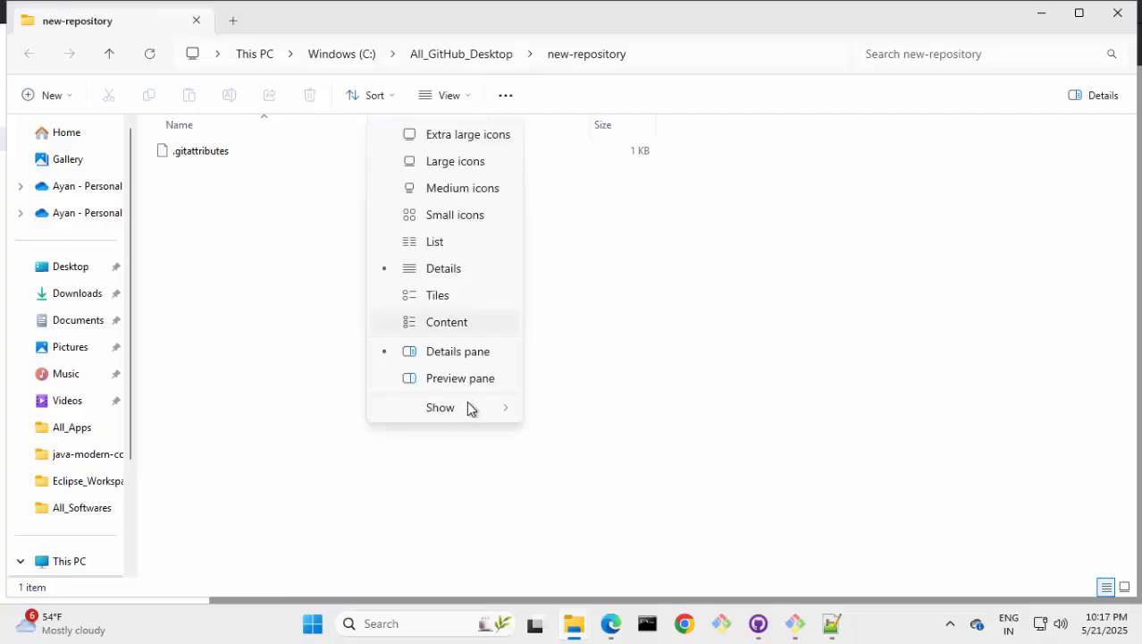
pyautogui.moveTo(475, 420)
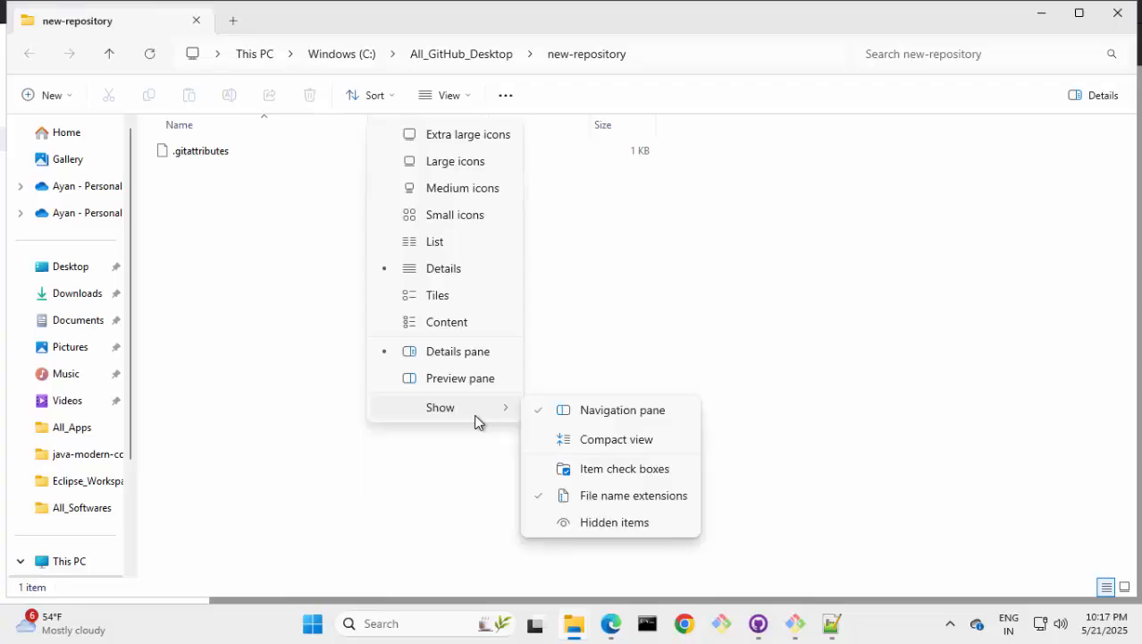
pyautogui.click(637, 525)
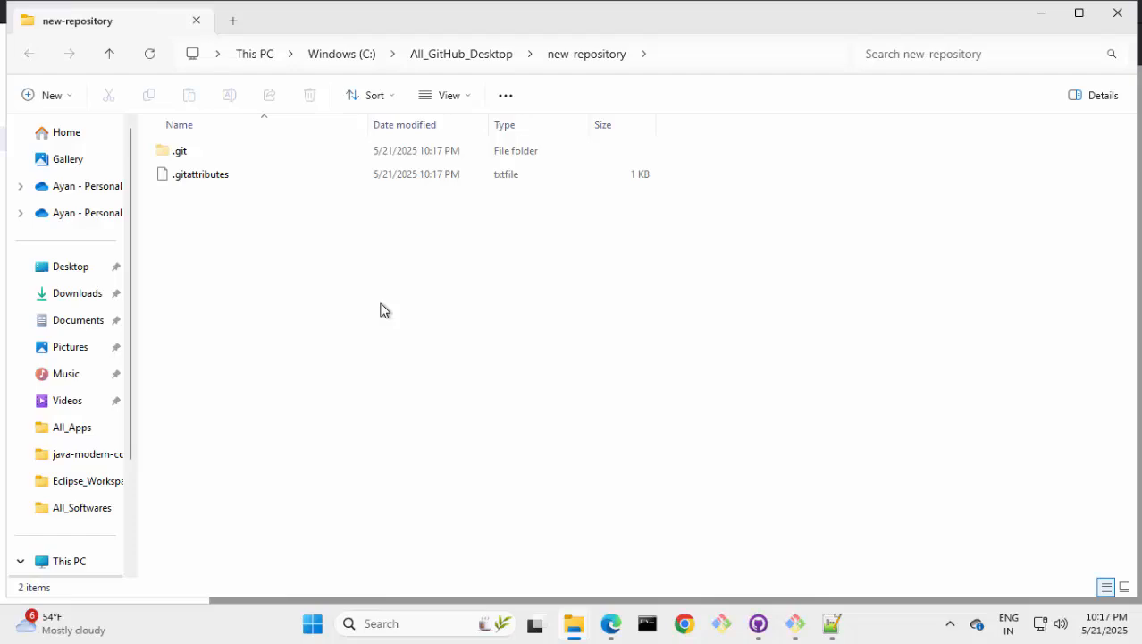
pyautogui.click(1078, 13)
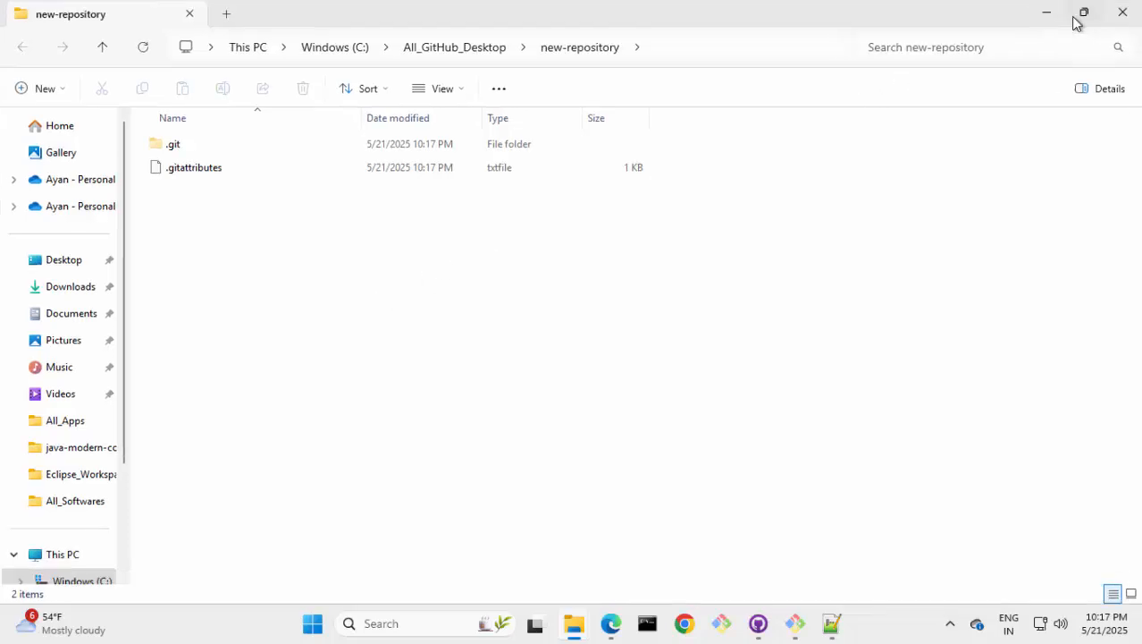
# Step: Examine the contents of the hidden .git folder and return to the new-repository folder
pyautogui.doubleClick(211, 149)
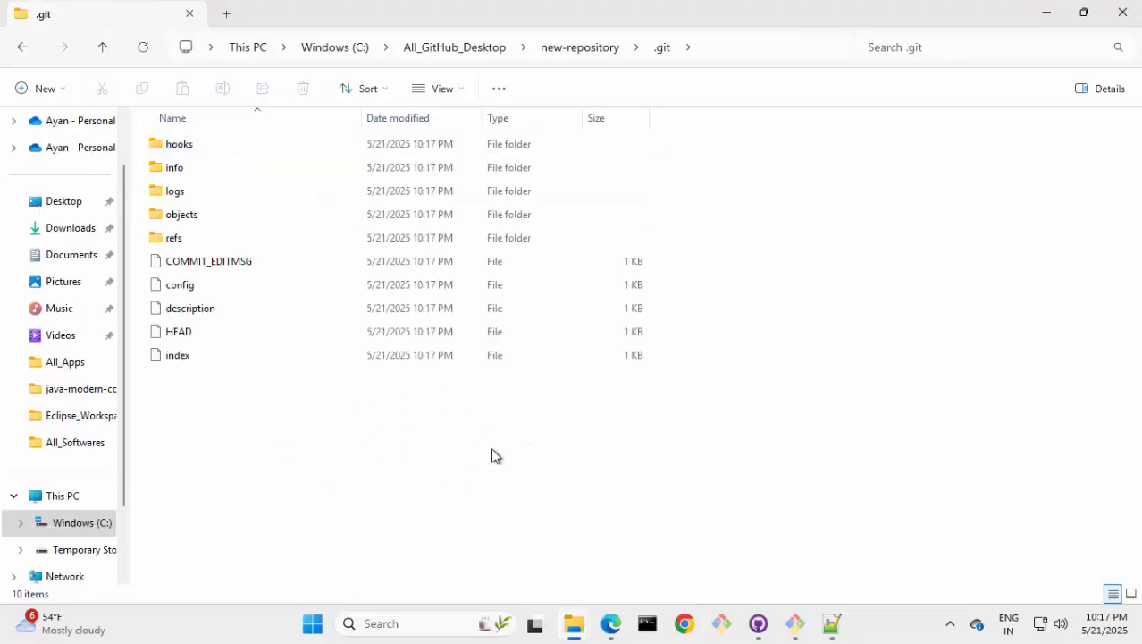
pyautogui.click(561, 49)
pyautogui.click(331, 239)
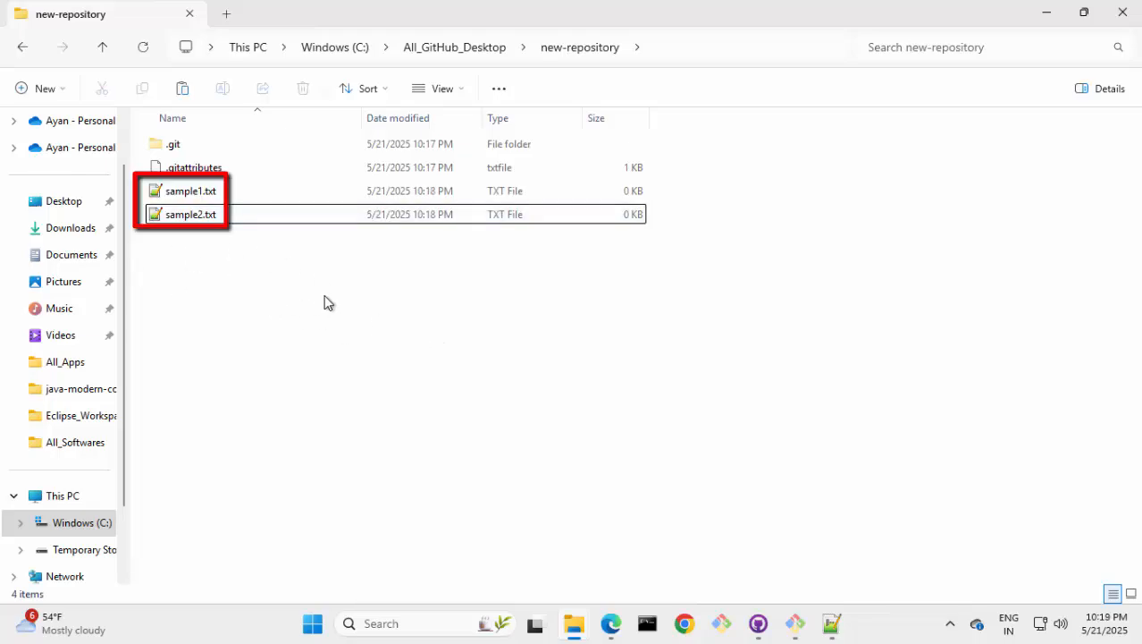
# Step: Open sample1.txt, enter the text "test 123", save it and close the editor
pyautogui.click(180, 194)
pyautogui.rightClick(180, 191)
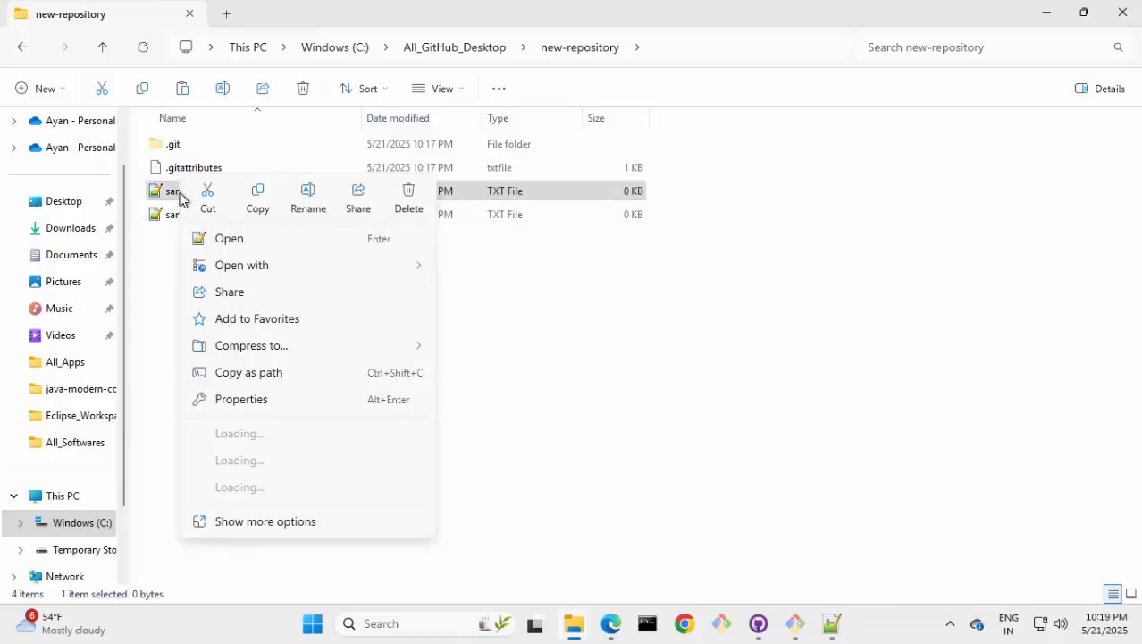
pyautogui.click(240, 242)
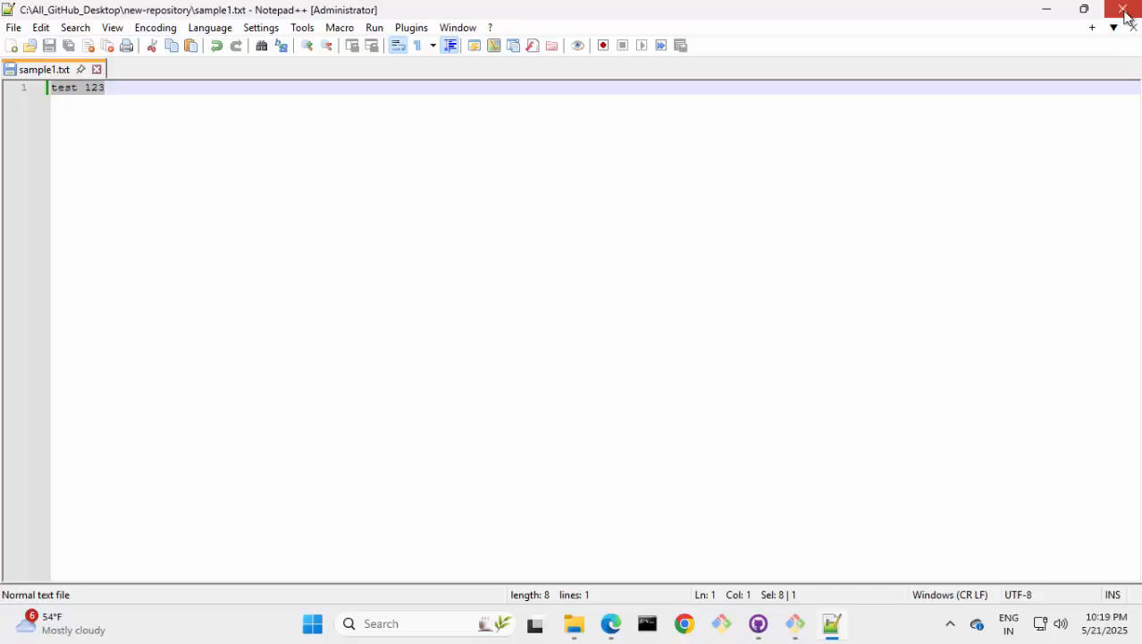
pyautogui.click(1124, 8)
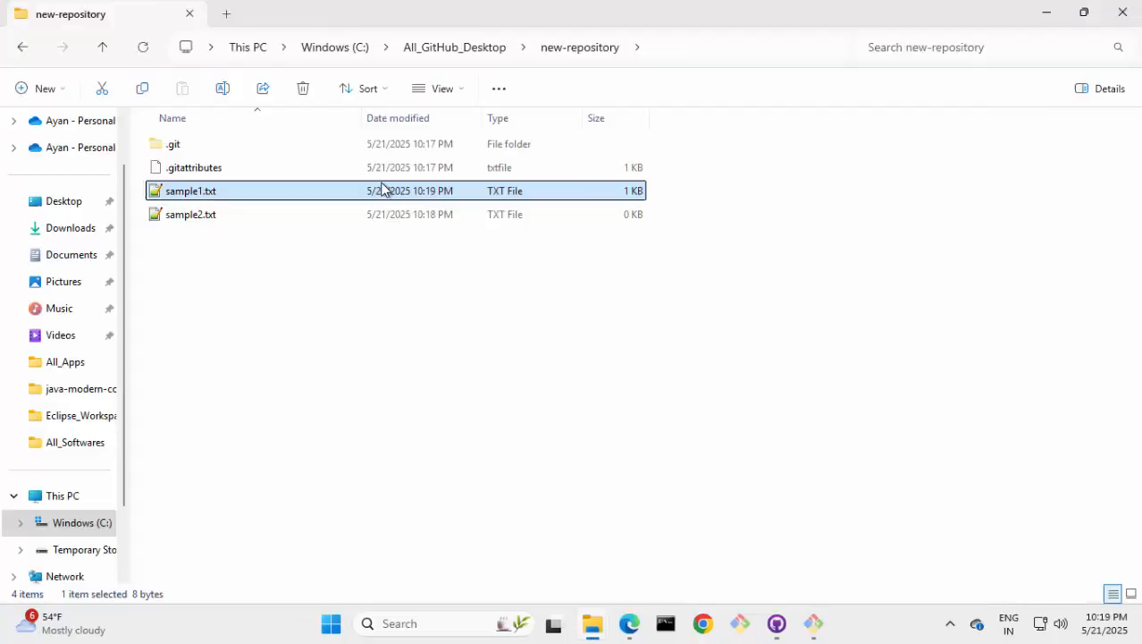
# Step: Add the text "test 123" to sample2.txt, save it and close the editor
pyautogui.click(214, 216)
pyautogui.doubleClick(214, 215)
pyautogui.write('test 123')
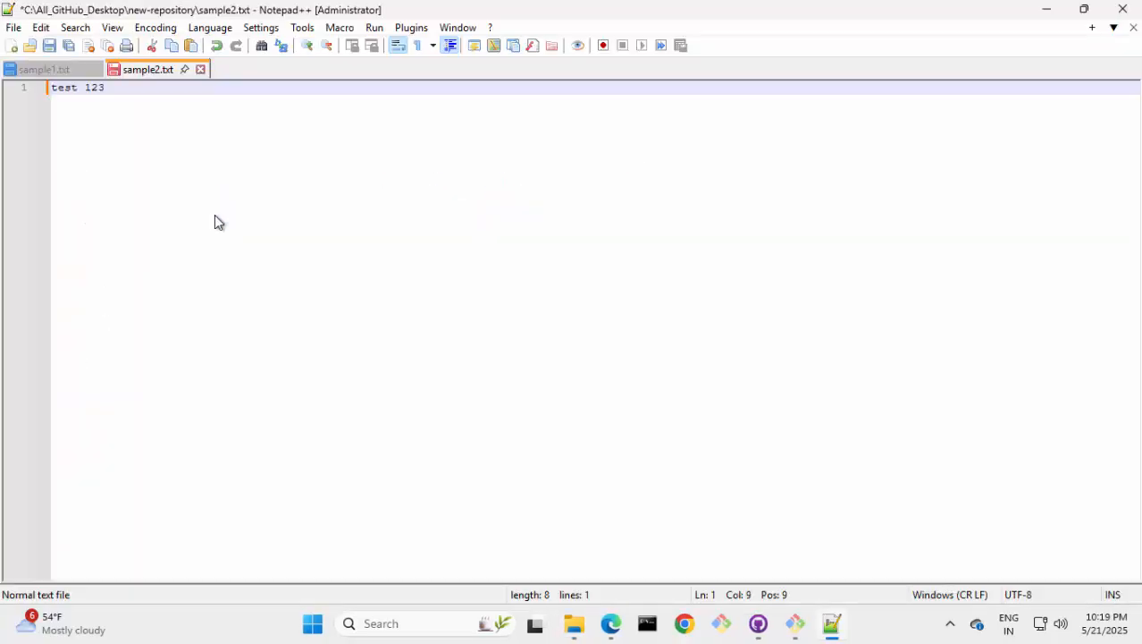
pyautogui.hotkey('ctrl', 's')
pyautogui.click(1126, 11)
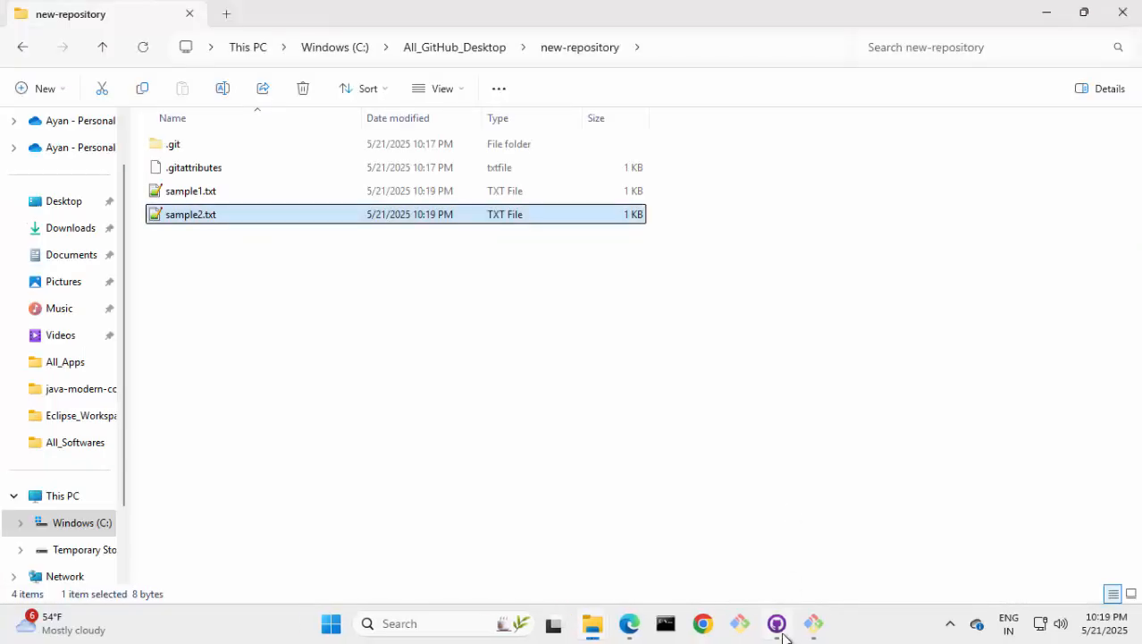
# Step: Switch to GitHub Desktop and commit sample1.txt and sample2.txt to main with the summary "added new files"
pyautogui.click(777, 624)
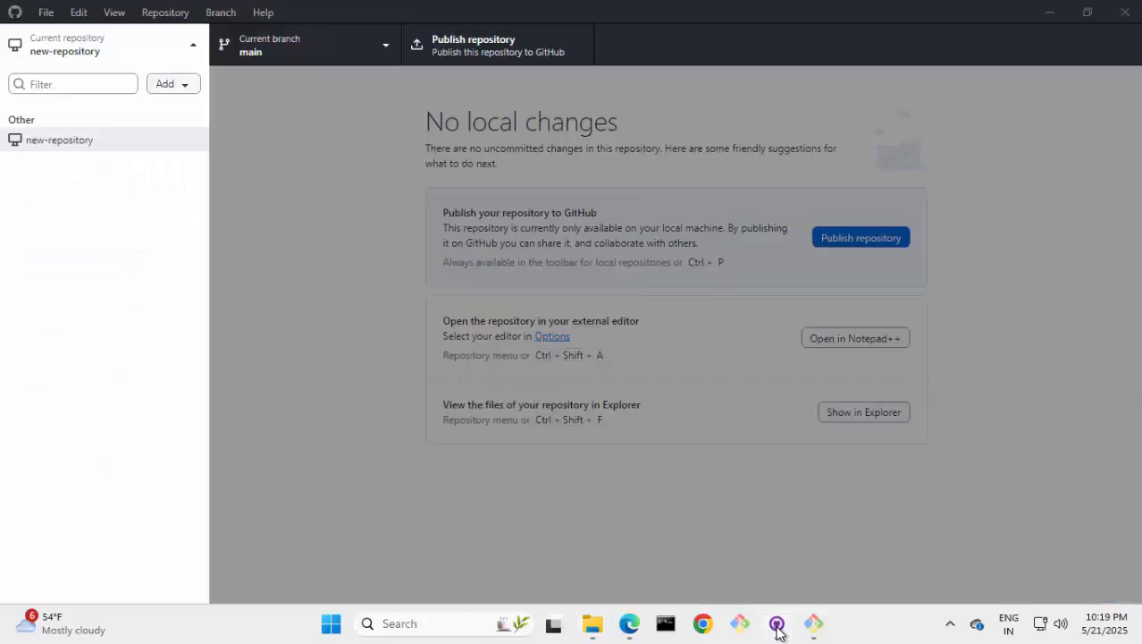
pyautogui.click(61, 51)
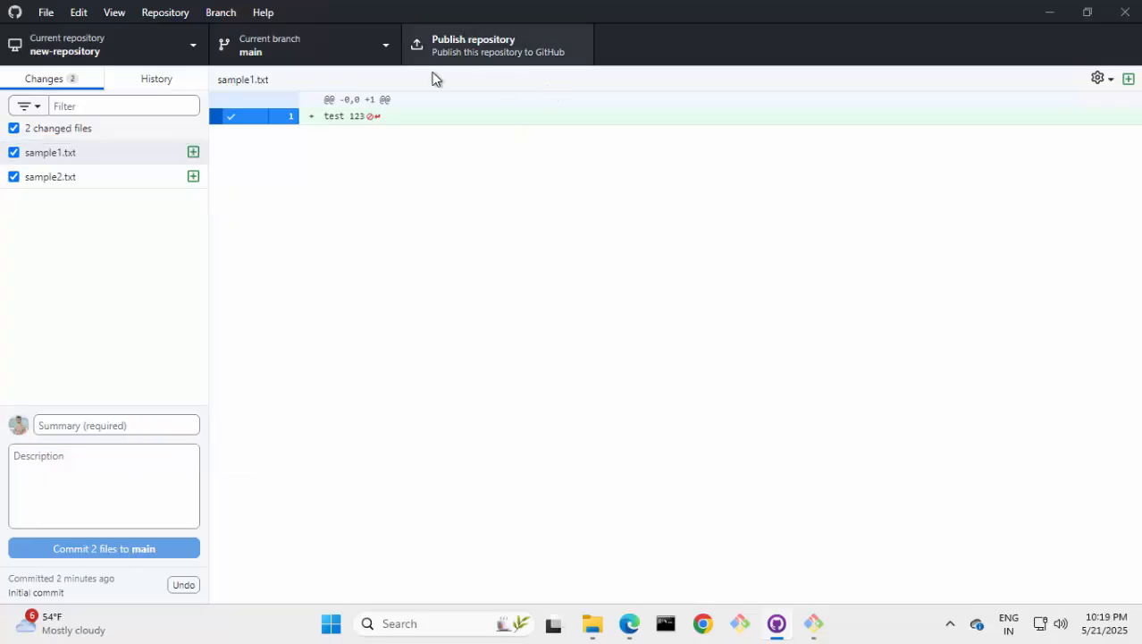
pyautogui.click(107, 426)
pyautogui.write('added new files')
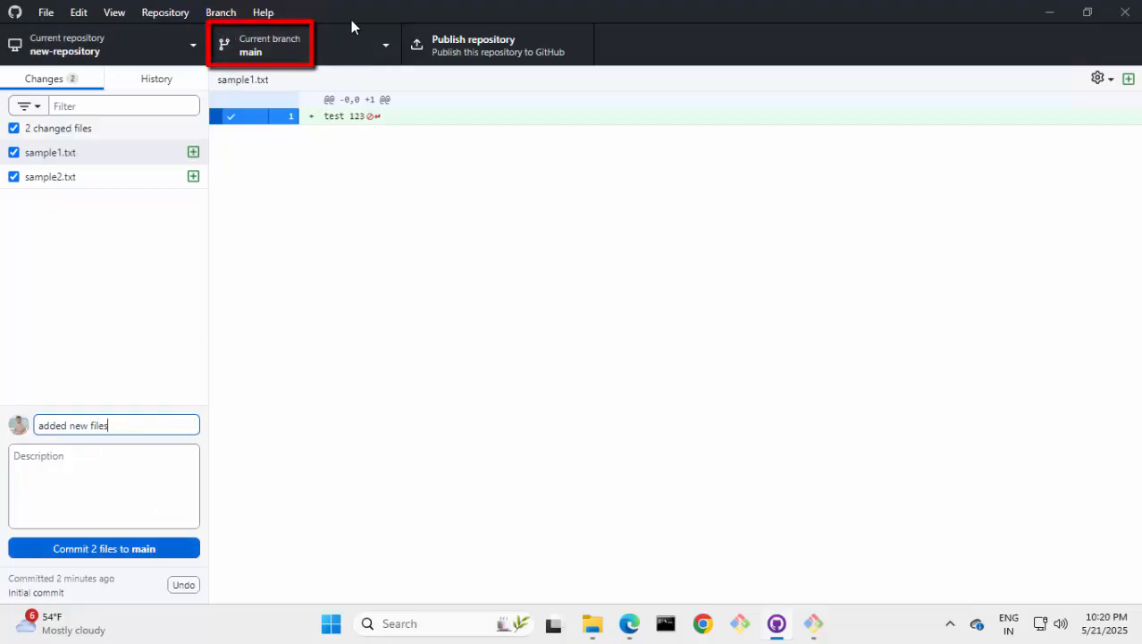
pyautogui.click(119, 550)
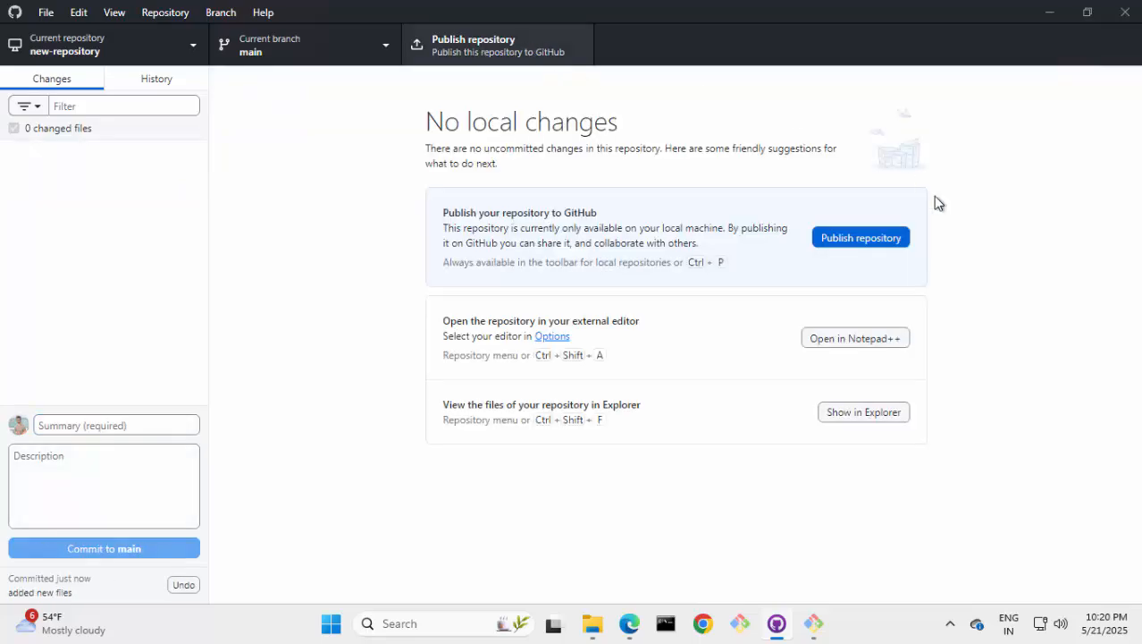
# Step: Publish new-repository to GitHub.com without keeping the code private, and check the account's repository list in the browser
pyautogui.click(854, 237)
pyautogui.click(410, 357)
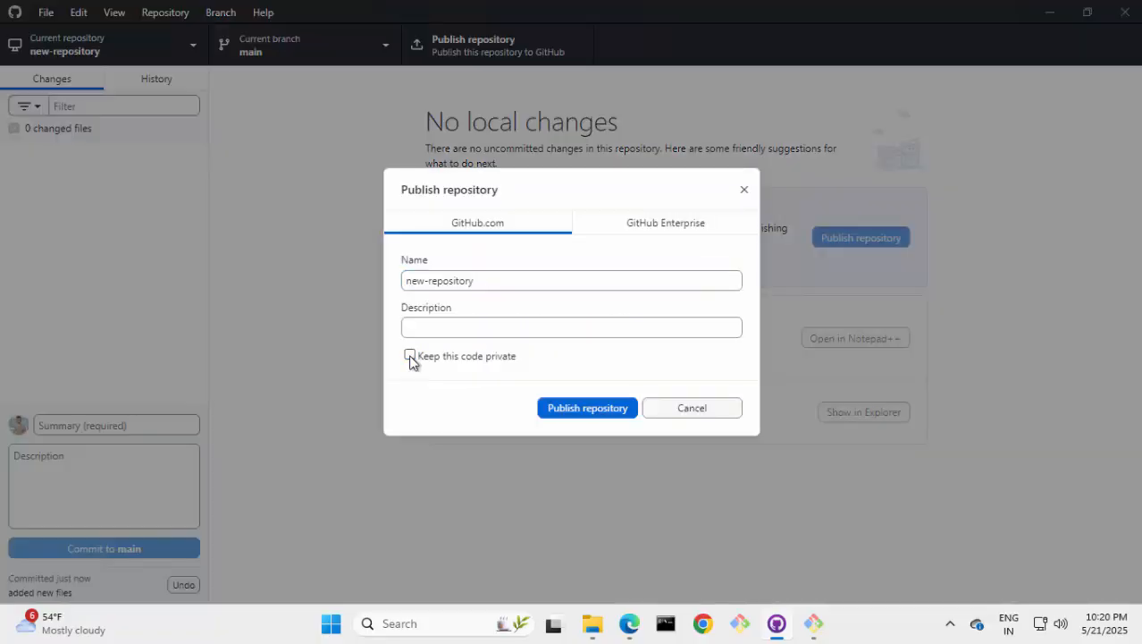
pyautogui.click(604, 412)
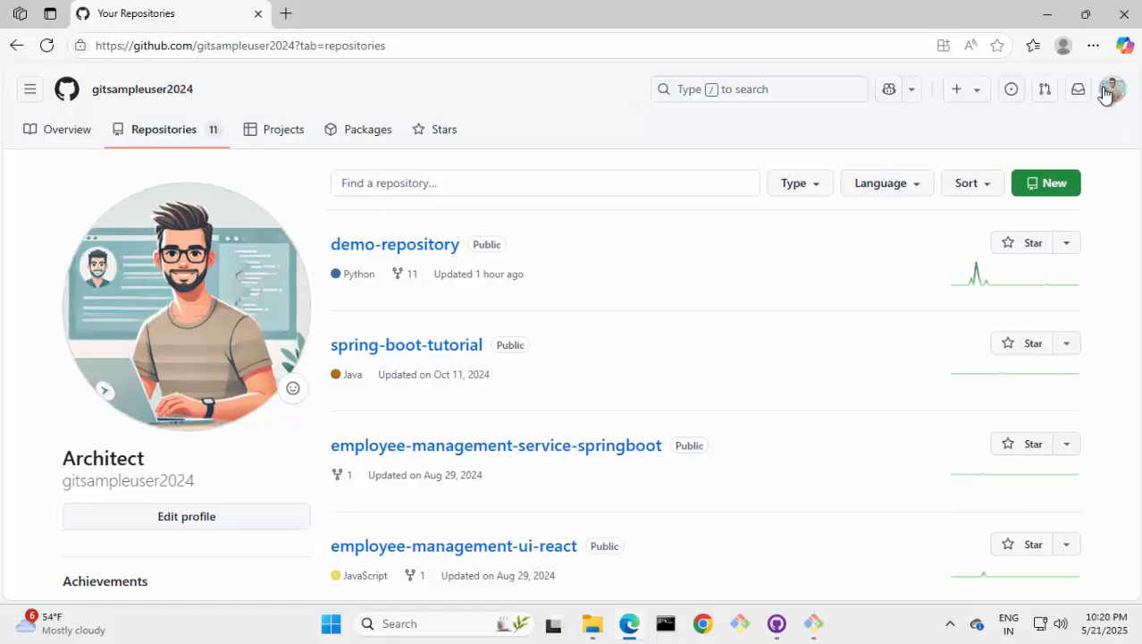
pyautogui.click(1111, 90)
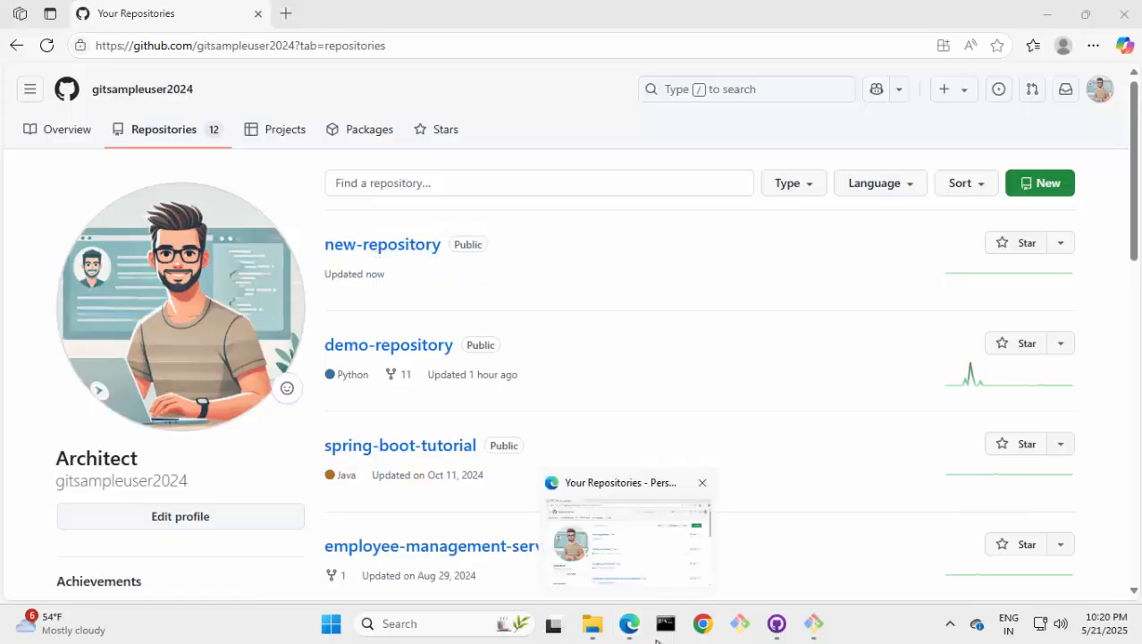
# Step: Go to the All_GitHub_Desktop folder and create the directories local-repo-without-git and local-repo-with-git in Git Bash
pyautogui.moveTo(597, 631)
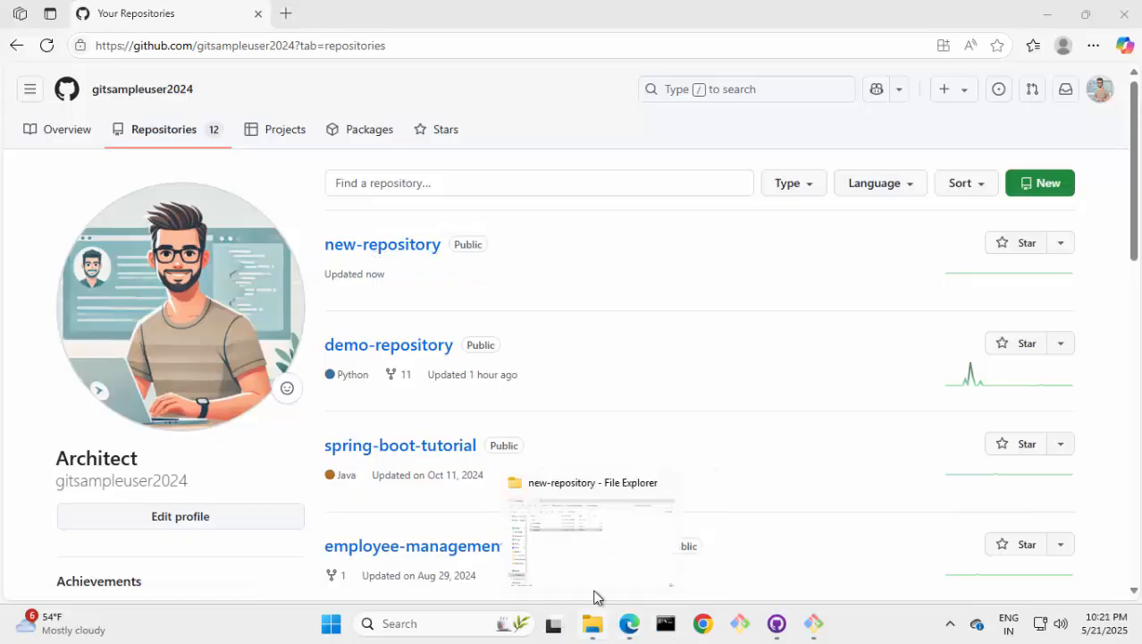
pyautogui.click(595, 585)
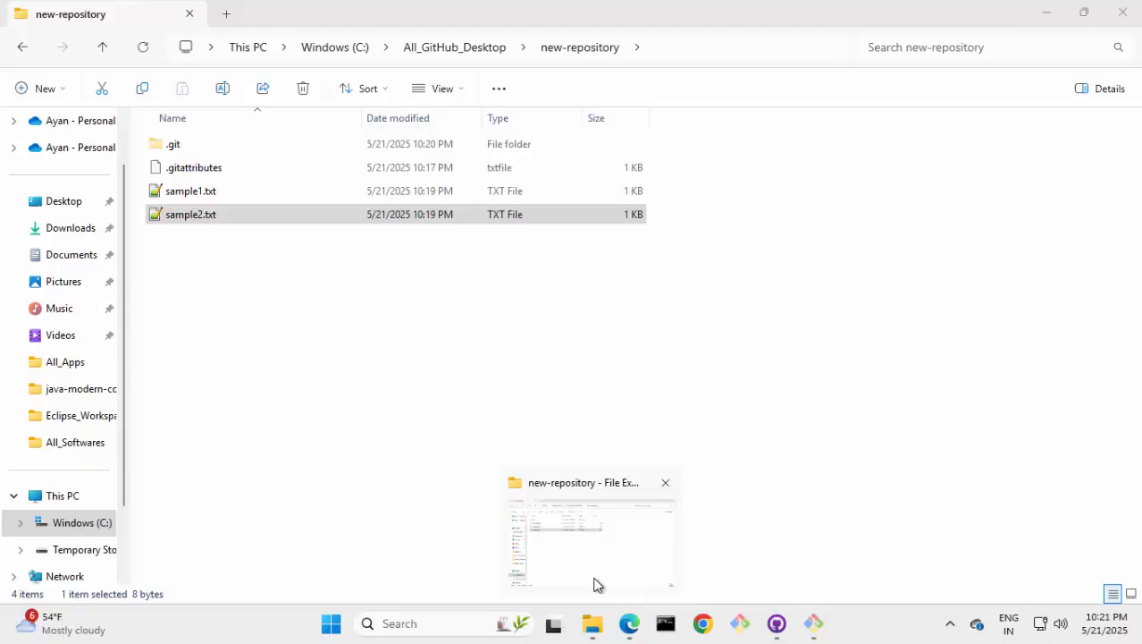
pyautogui.click(466, 54)
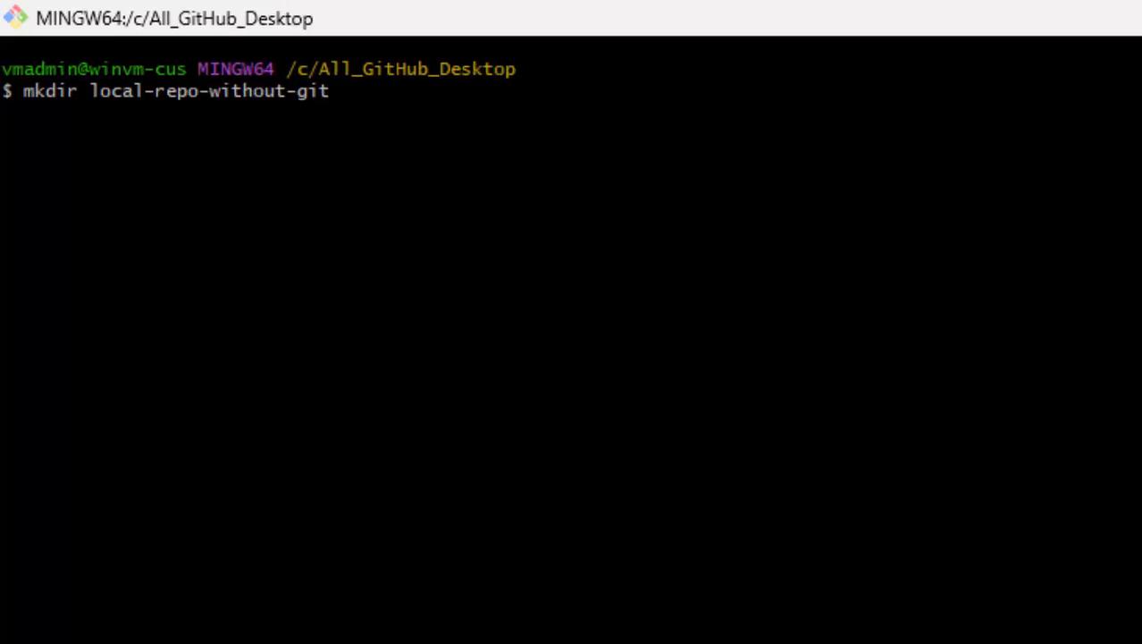
pyautogui.press('Return')
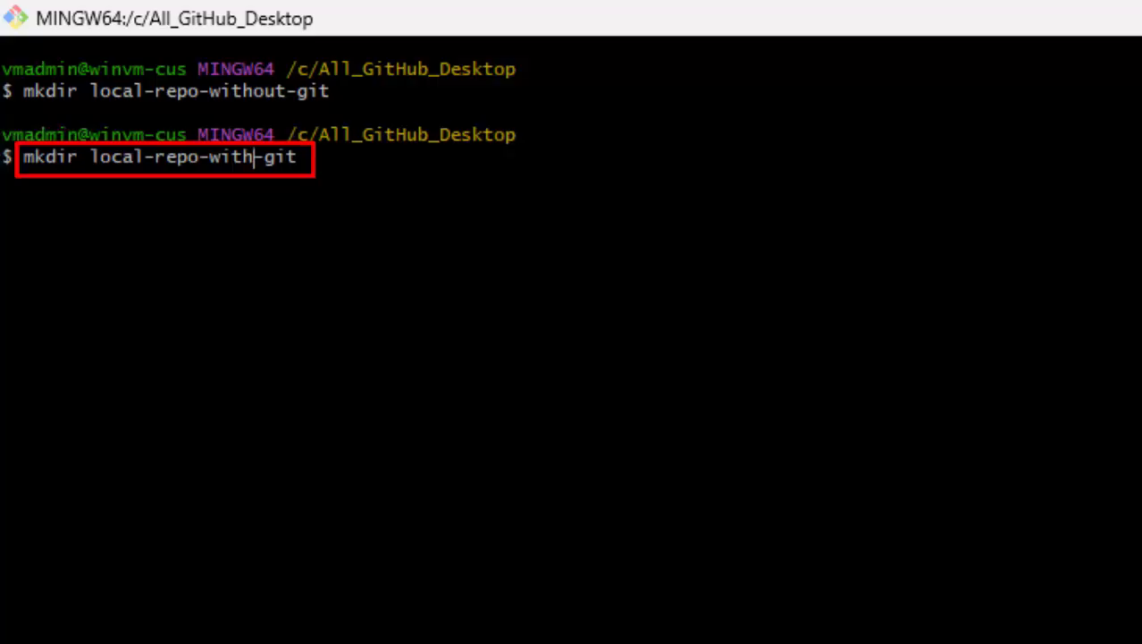
pyautogui.press('Return')
# Step: Change into the local-repo-with-git directory and initialize it as a Git repository with git init
pyautogui.write('cd local-repo-with-g')
pyautogui.press('Tab')
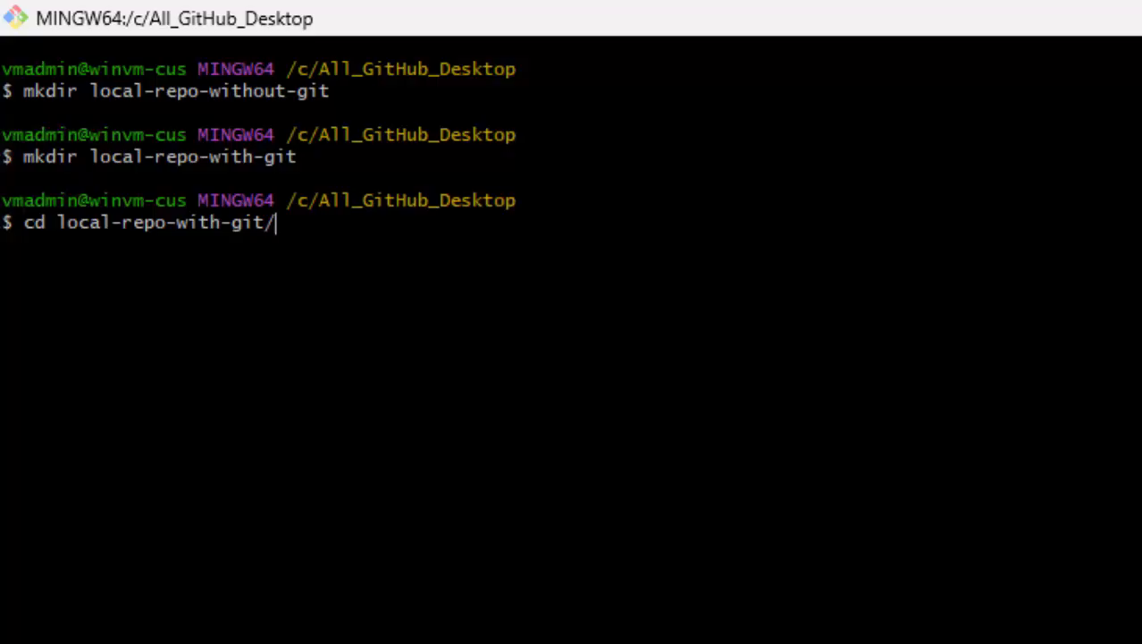
pyautogui.press('Return')
pyautogui.write('git init')
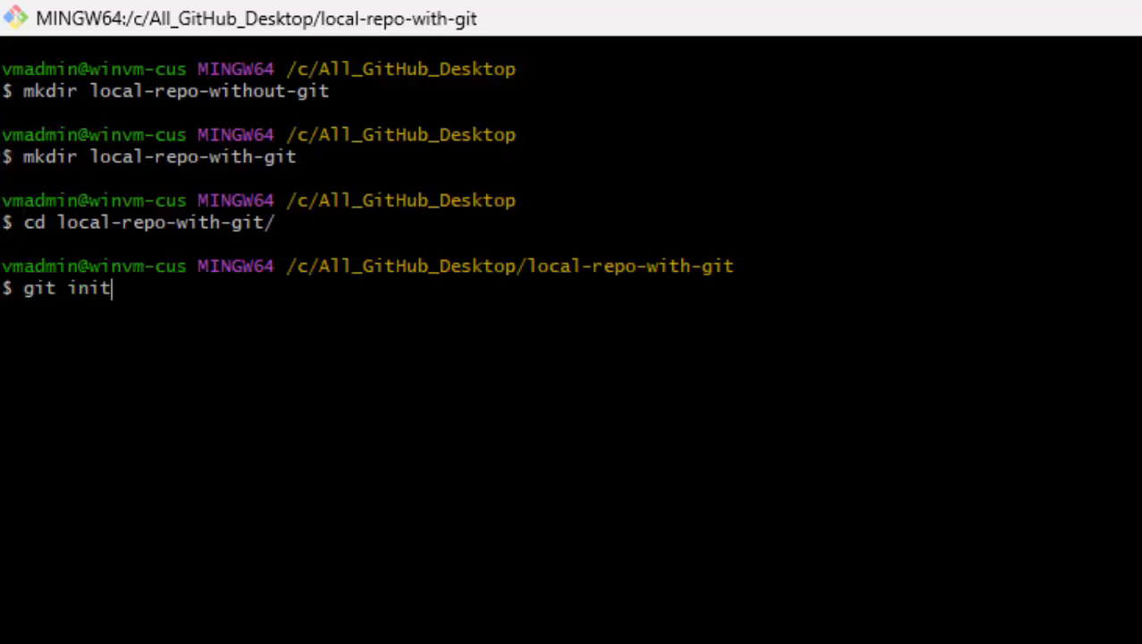
pyautogui.press('Return')
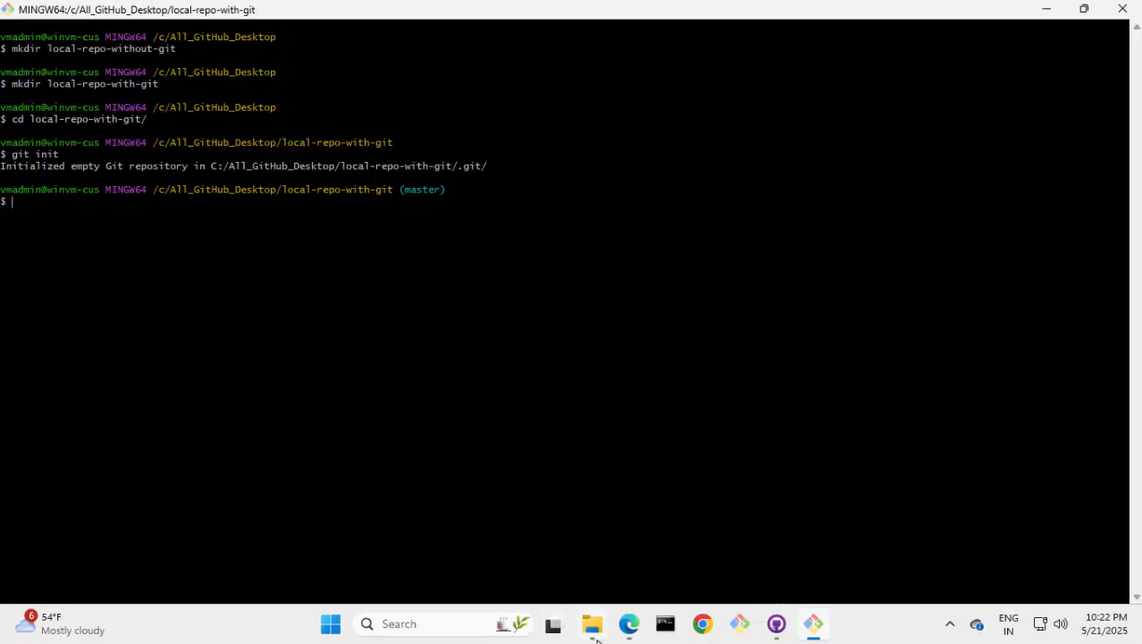
# Step: Switch to File Explorer and examine the .git folder inside local-repo-with-git
pyautogui.click(593, 625)
pyautogui.doubleClick(227, 192)
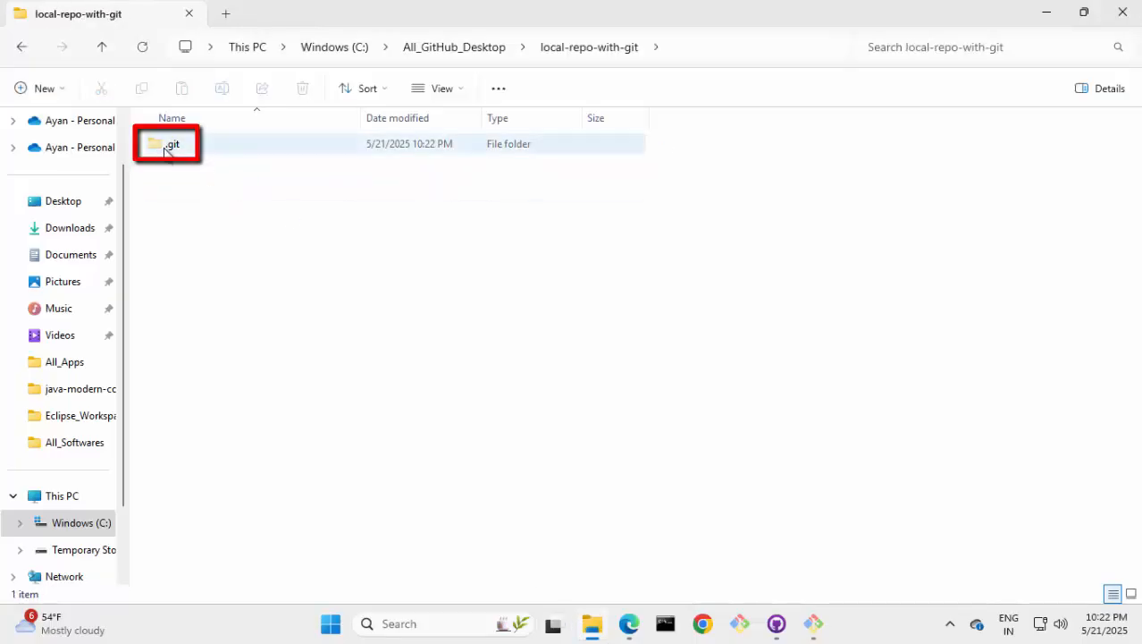
pyautogui.click(165, 147)
pyautogui.doubleClick(165, 147)
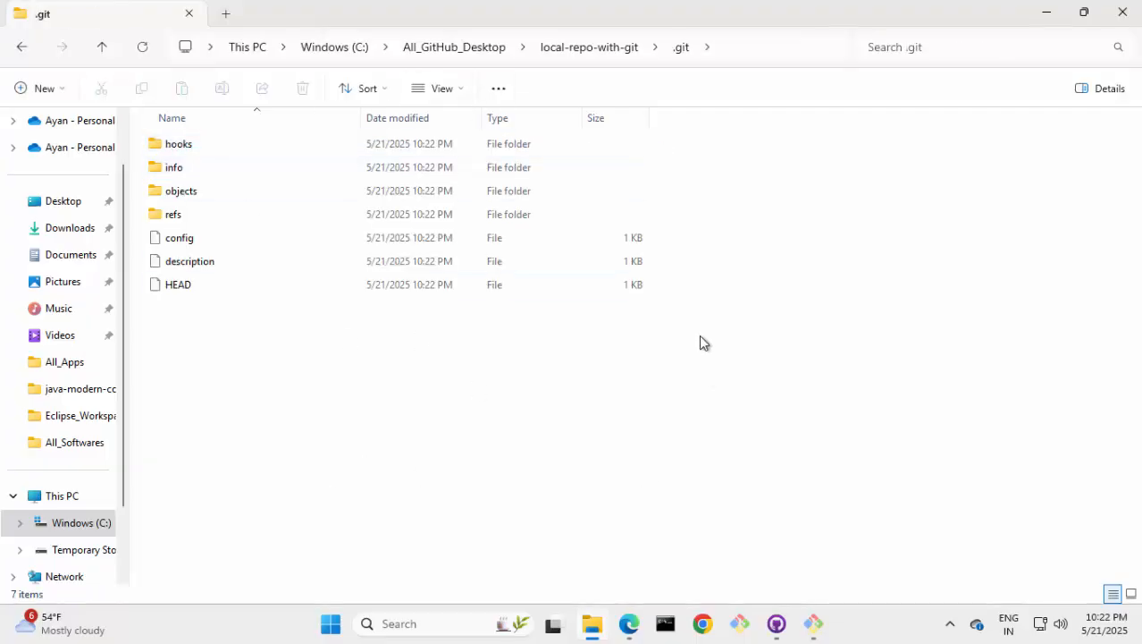
pyautogui.click(569, 49)
# Step: Copy sample1.txt and sample2.txt from the new-repository folder into the local-repo-with-git folder
pyautogui.click(469, 46)
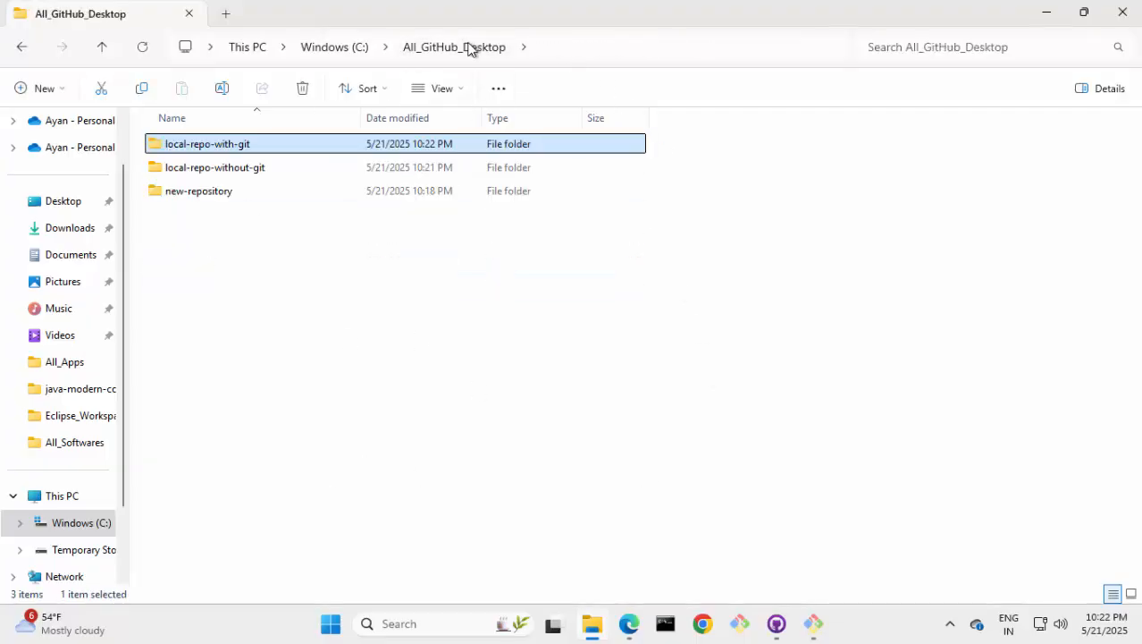
pyautogui.doubleClick(222, 191)
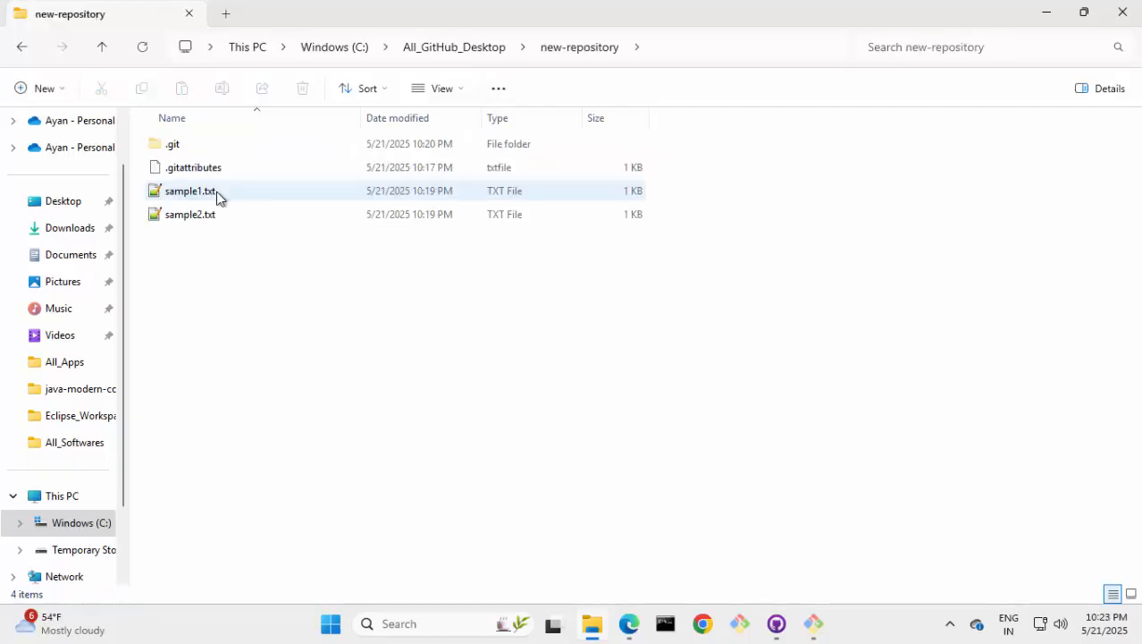
pyautogui.click(217, 191)
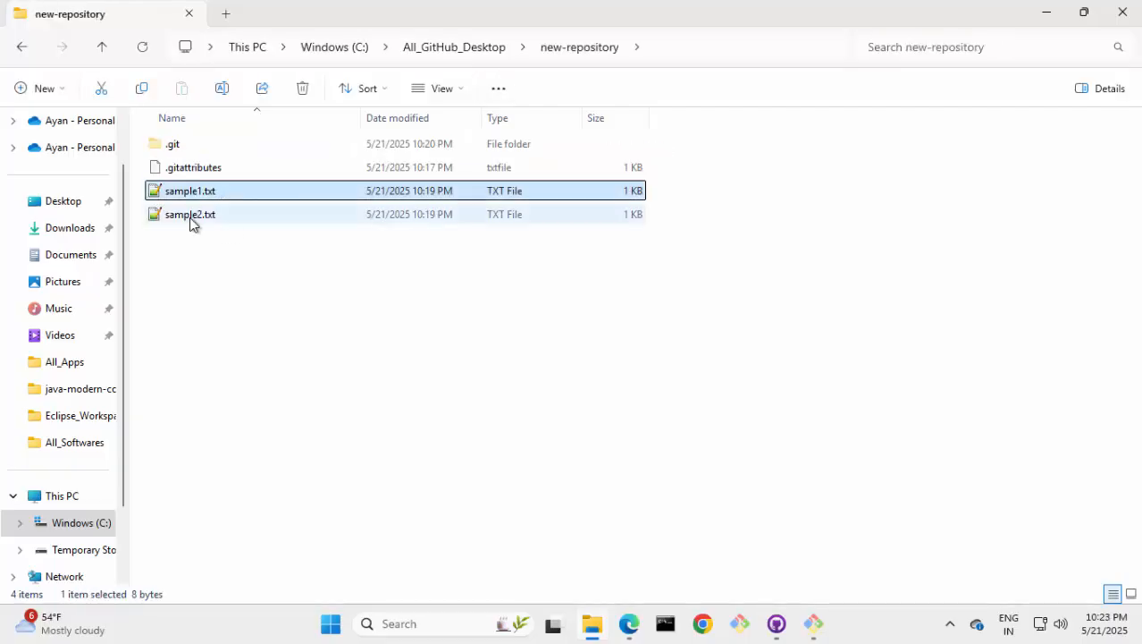
pyautogui.keyDown('ctrl'); pyautogui.click(190, 218); pyautogui.keyUp('ctrl')
pyautogui.hotkey('ctrl', 'c')
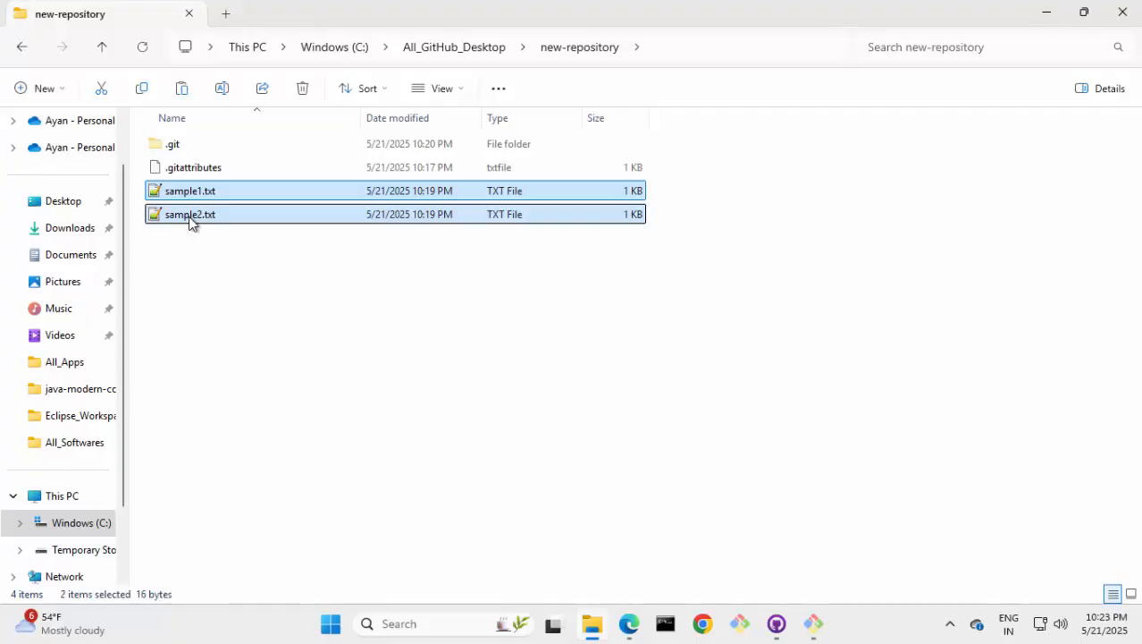
pyautogui.click(451, 49)
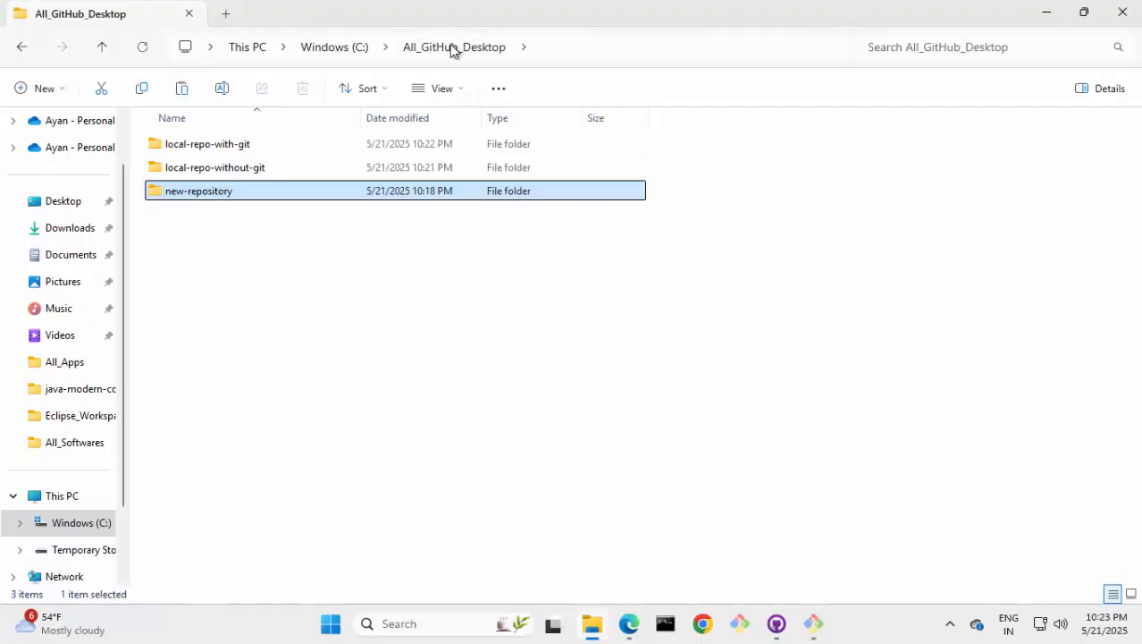
pyautogui.doubleClick(228, 150)
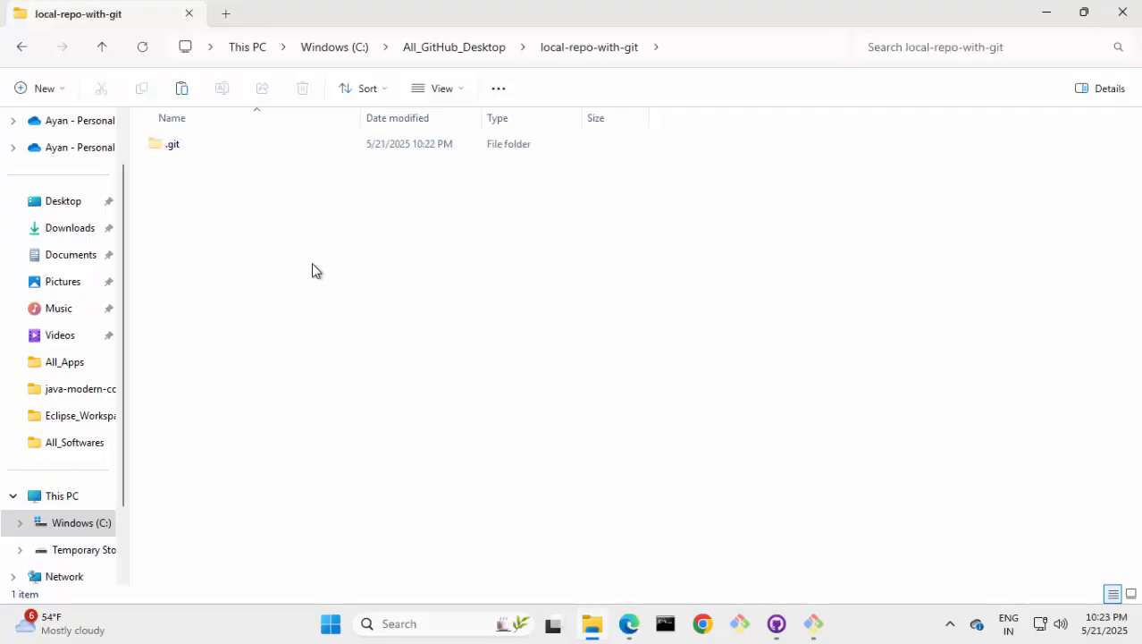
pyautogui.hotkey('ctrl', 'v')
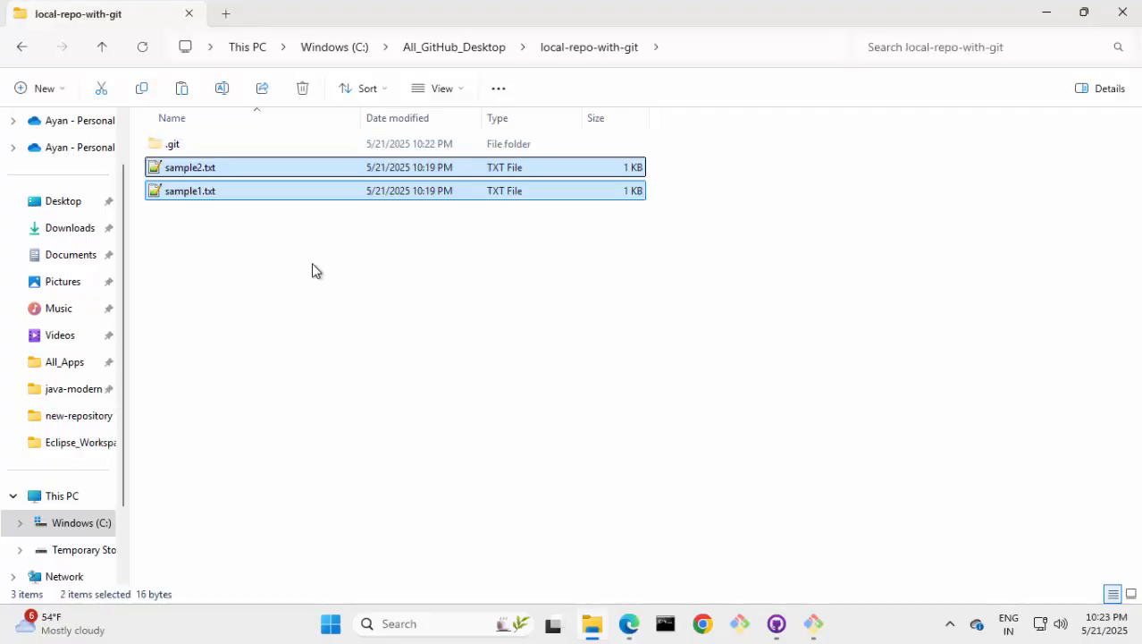
# Step: Paste the copied sample1.txt and sample2.txt into the local-repo-without-git folder and return to All_GitHub_Desktop
pyautogui.click(481, 48)
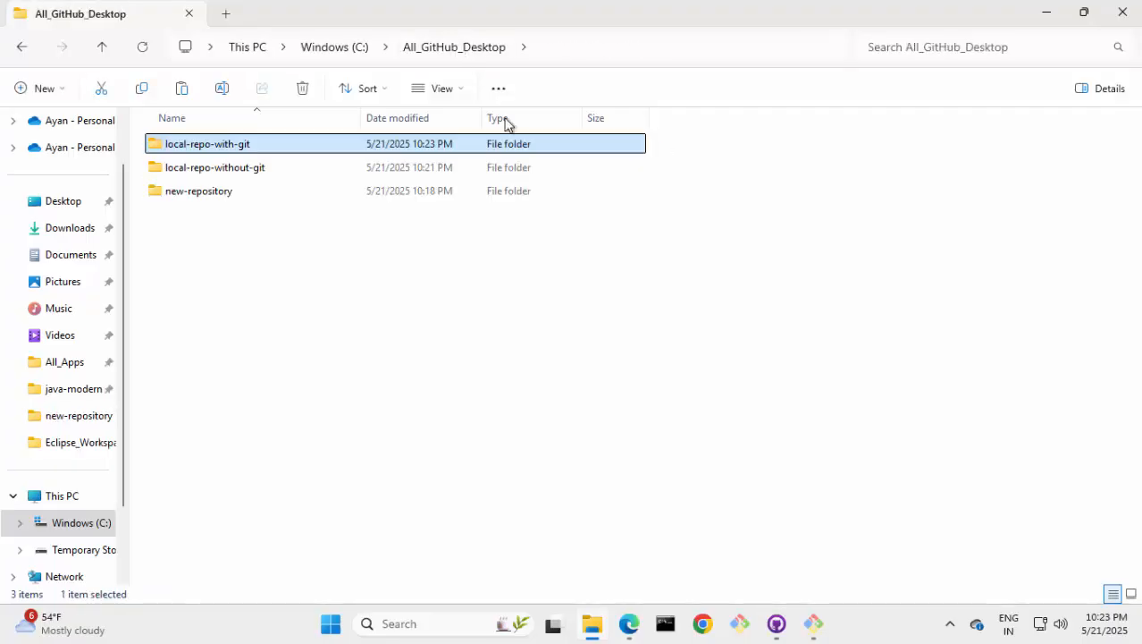
pyautogui.doubleClick(234, 172)
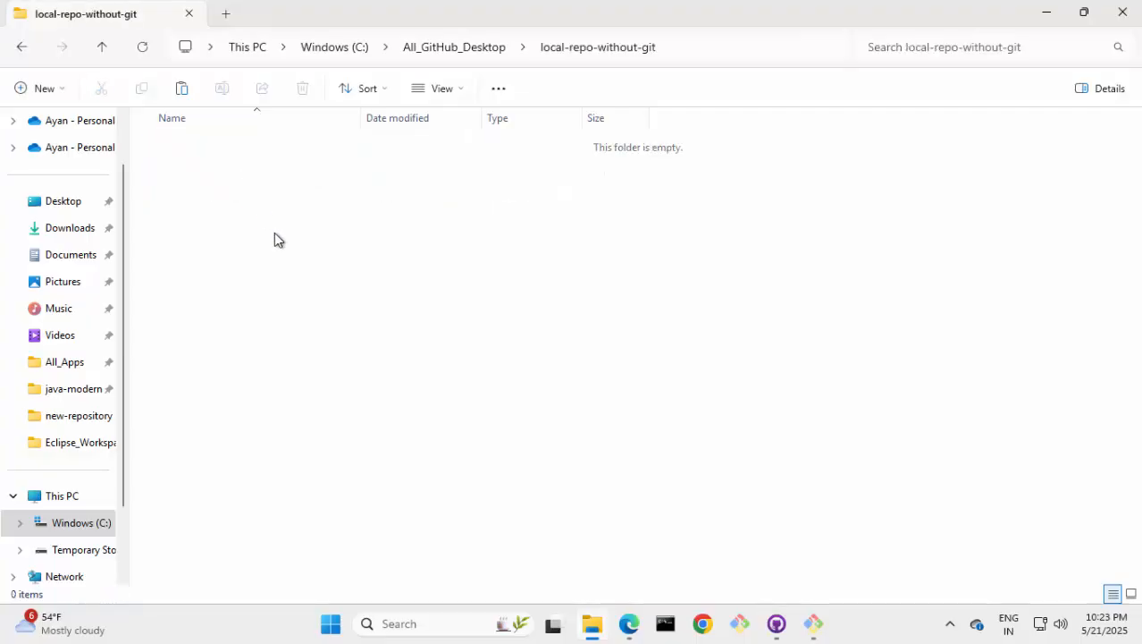
pyautogui.hotkey('ctrl', 'v')
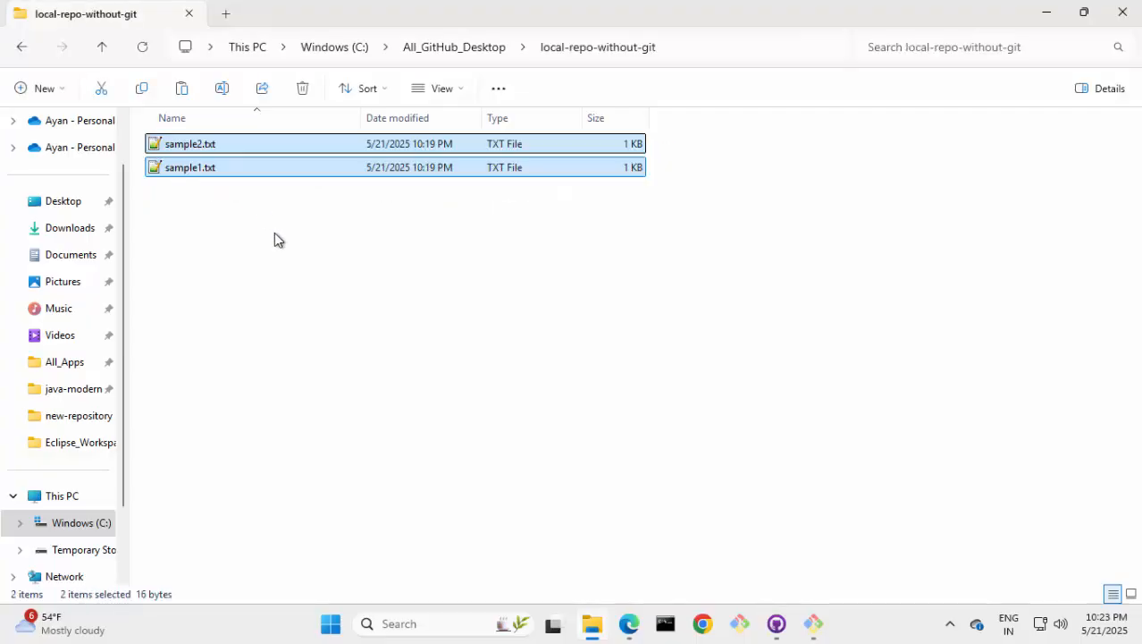
pyautogui.hotkey('alt', 'Up')
pyautogui.click(784, 630)
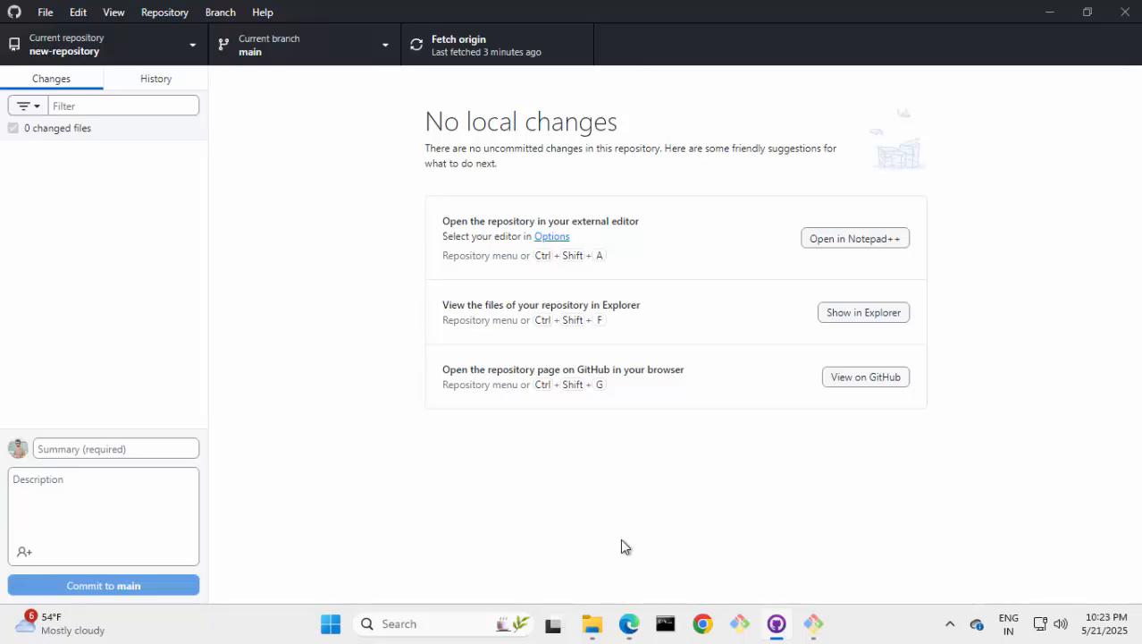
pyautogui.click(46, 16)
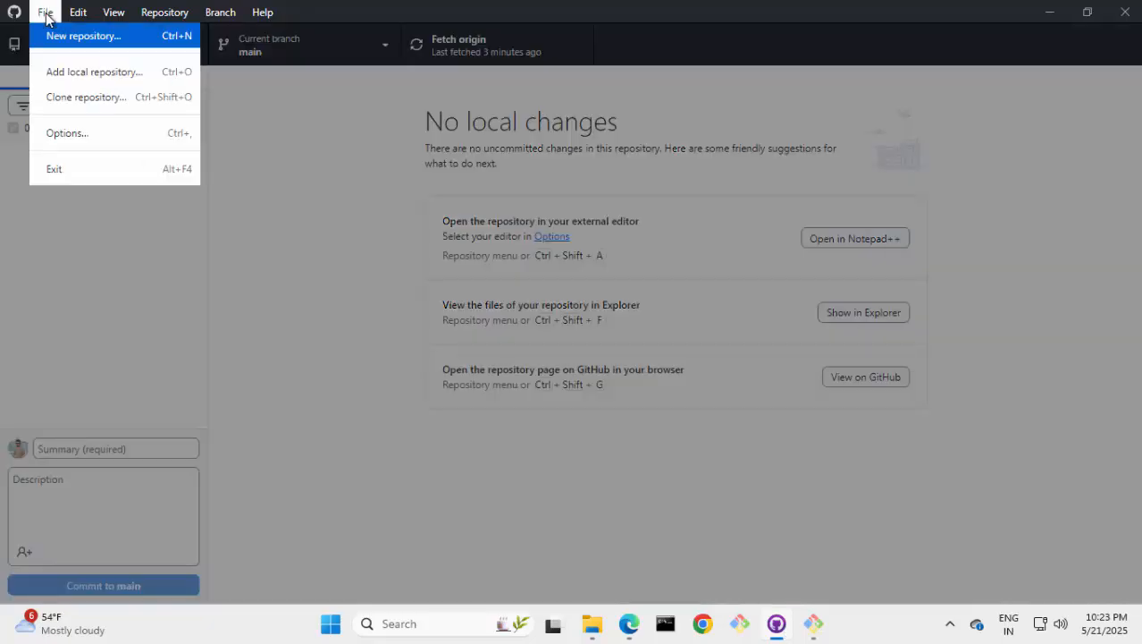
pyautogui.click(61, 75)
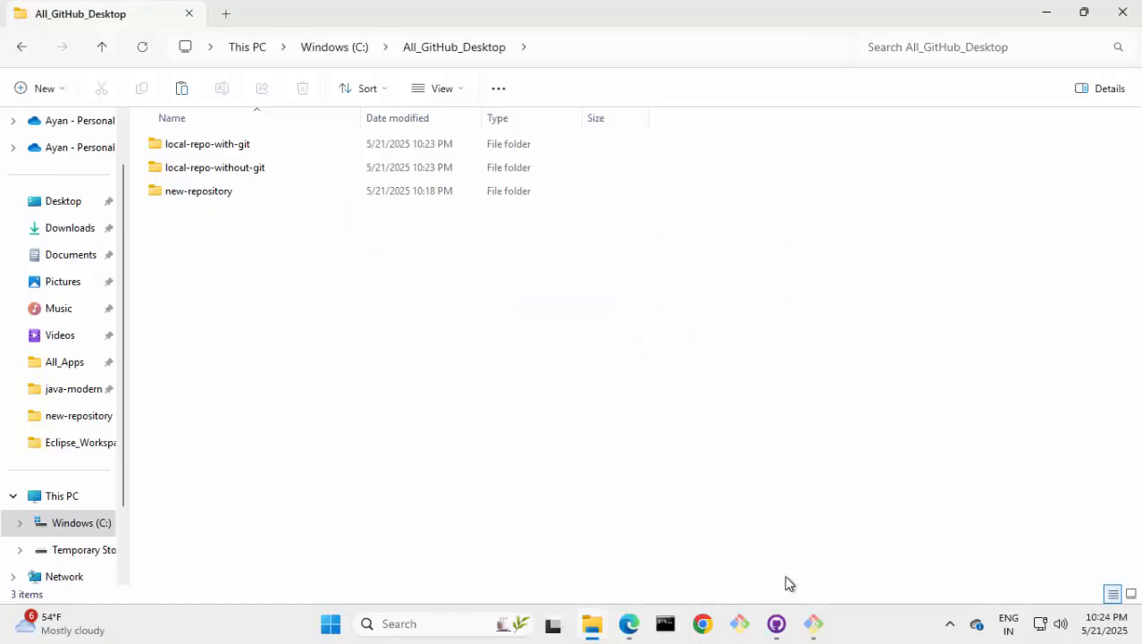
# Step: Switch to Git Bash, stage all files in local-repo-with-git and commit them with the message "Initial commit of project files"
pyautogui.click(815, 626)
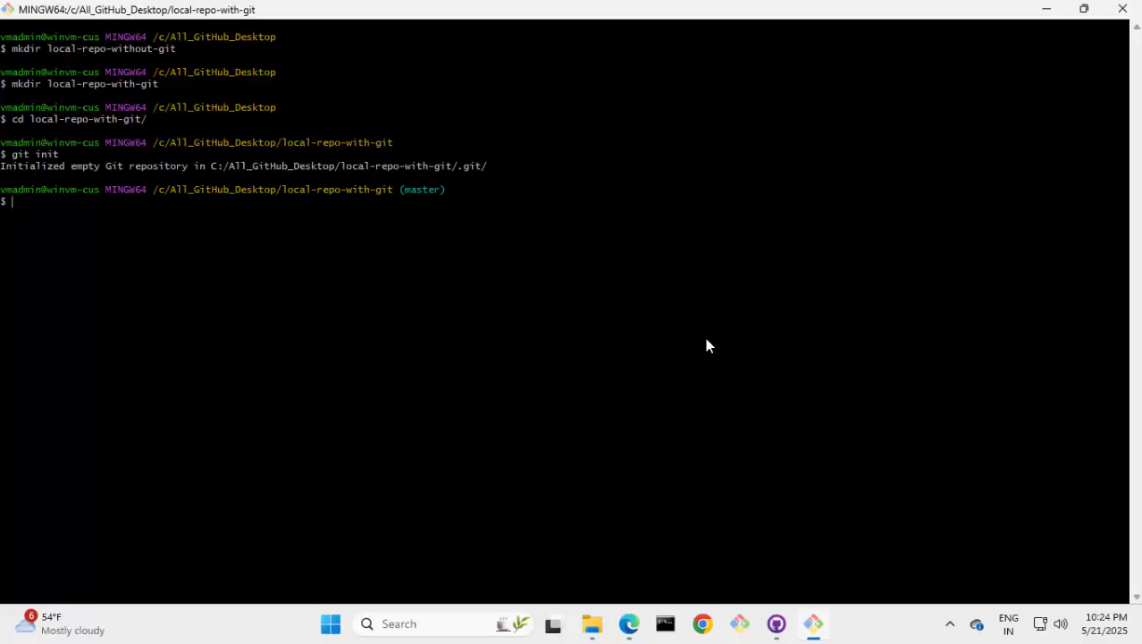
pyautogui.write('git add .')
pyautogui.write('git commit -m "Initial commit of project files"')
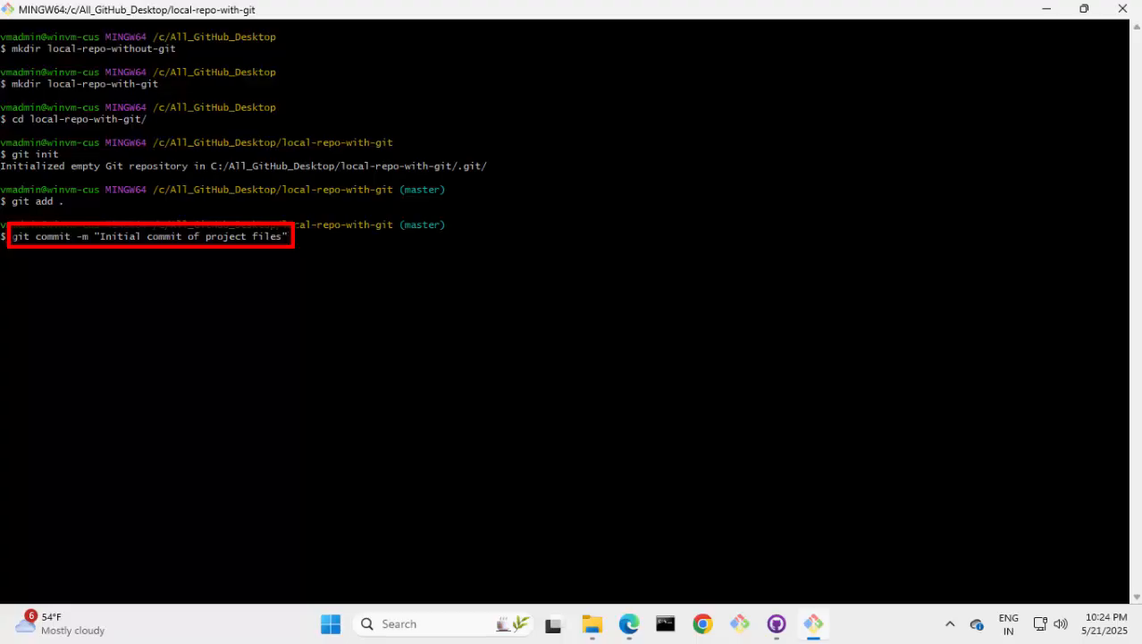
pyautogui.press('Return')
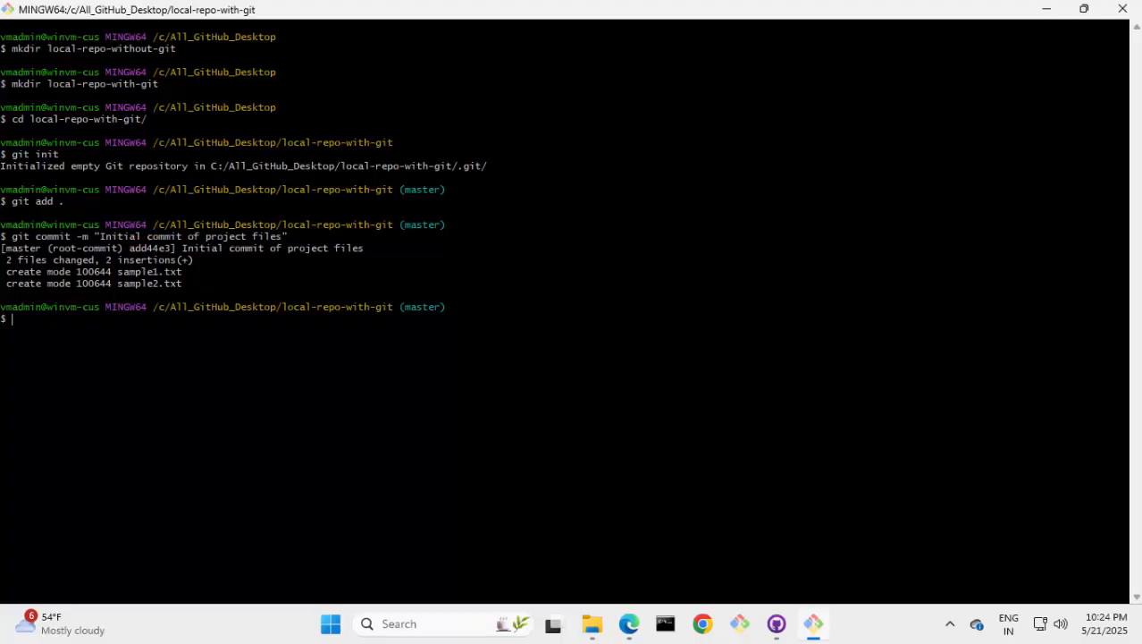
# Step: Switch to GitHub Desktop, add the local repository C:\All_GitHub_Desktop\local-repo-with-git and review its initial commit in the history
pyautogui.click(776, 624)
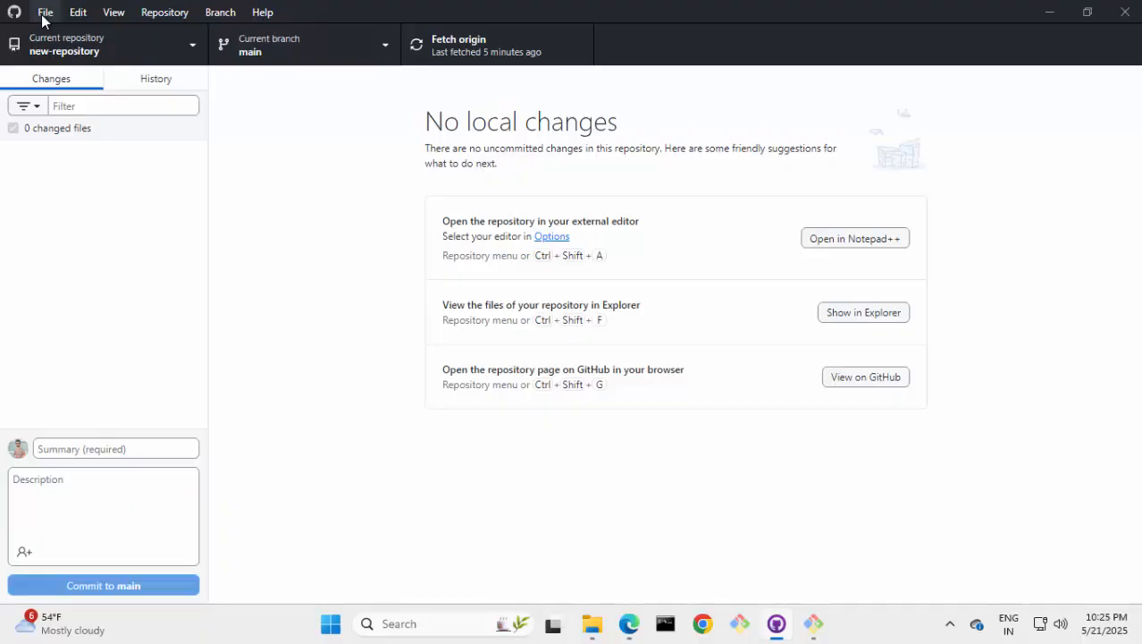
pyautogui.click(42, 18)
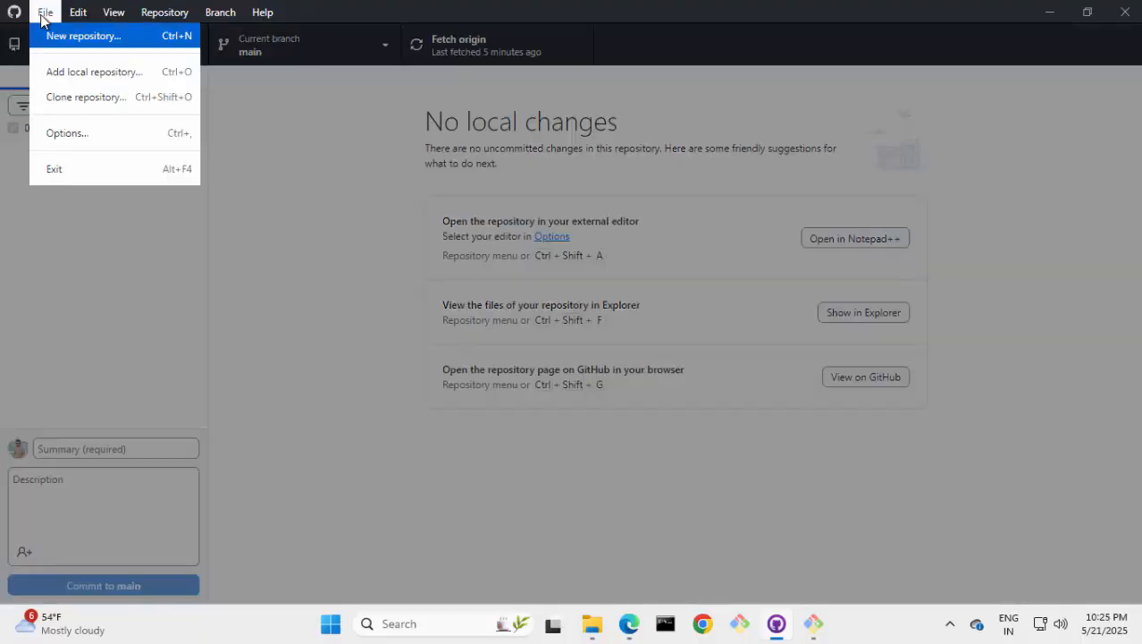
pyautogui.click(62, 73)
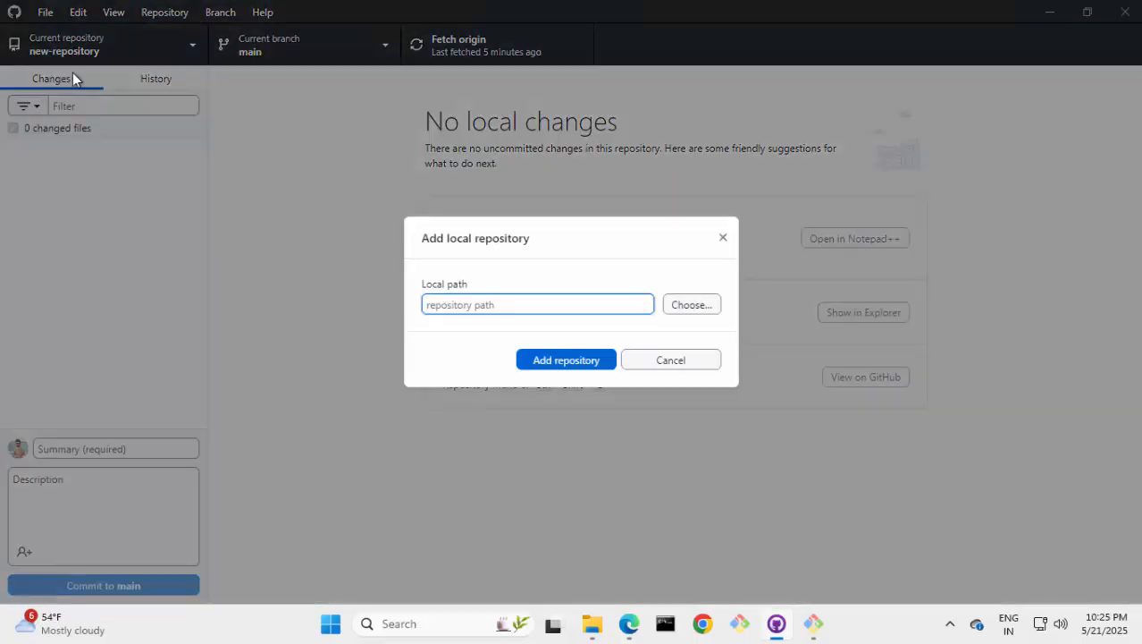
pyautogui.click(687, 306)
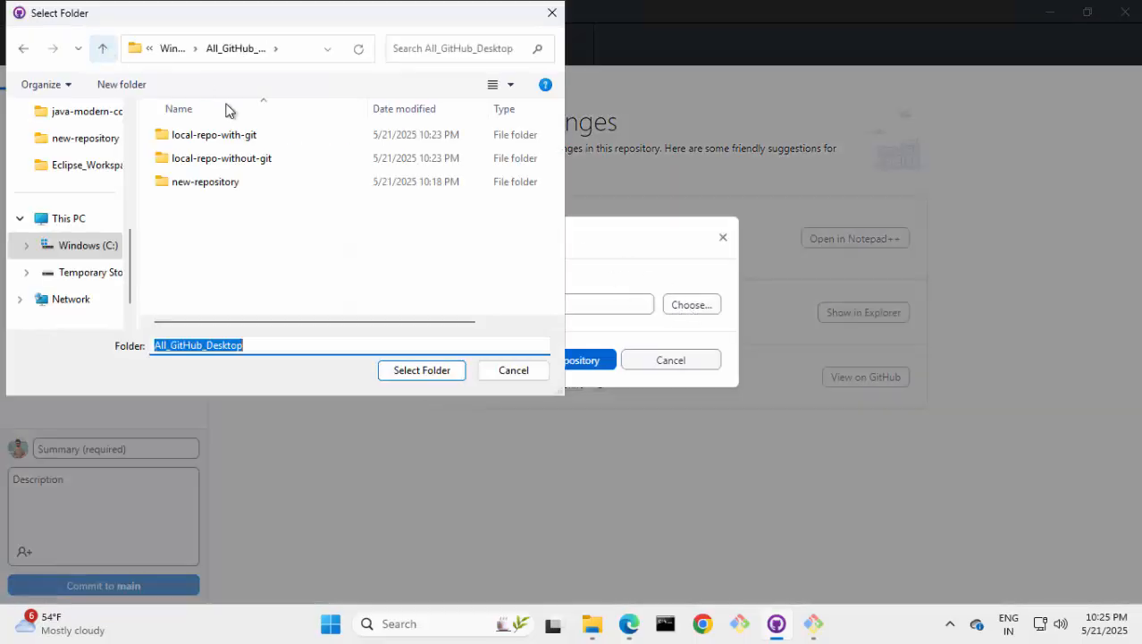
pyautogui.click(235, 140)
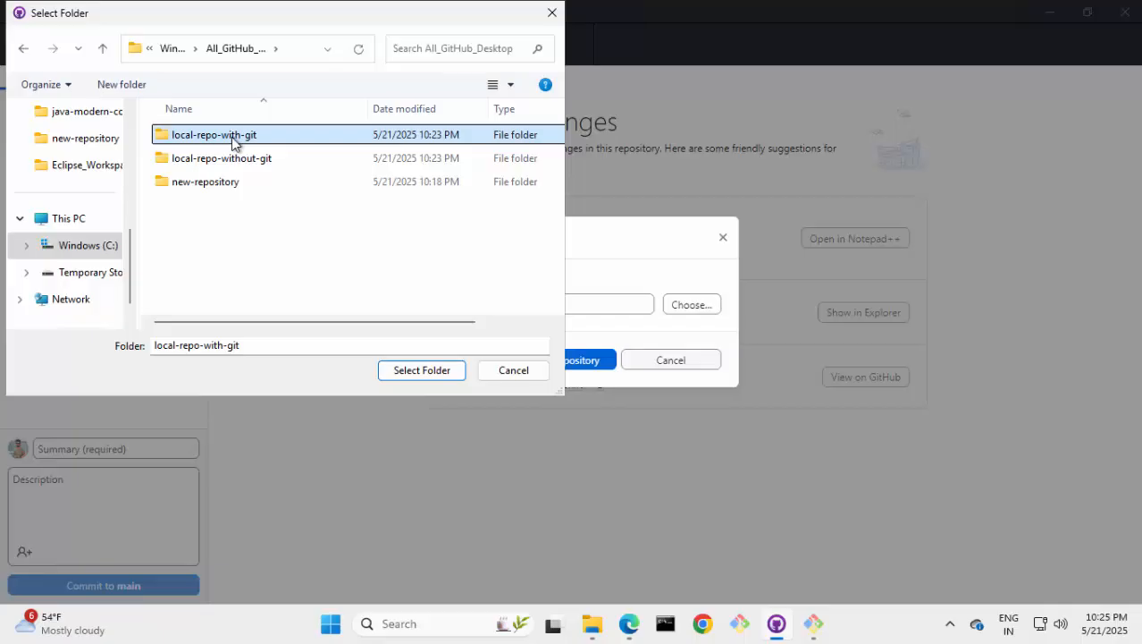
pyautogui.click(422, 370)
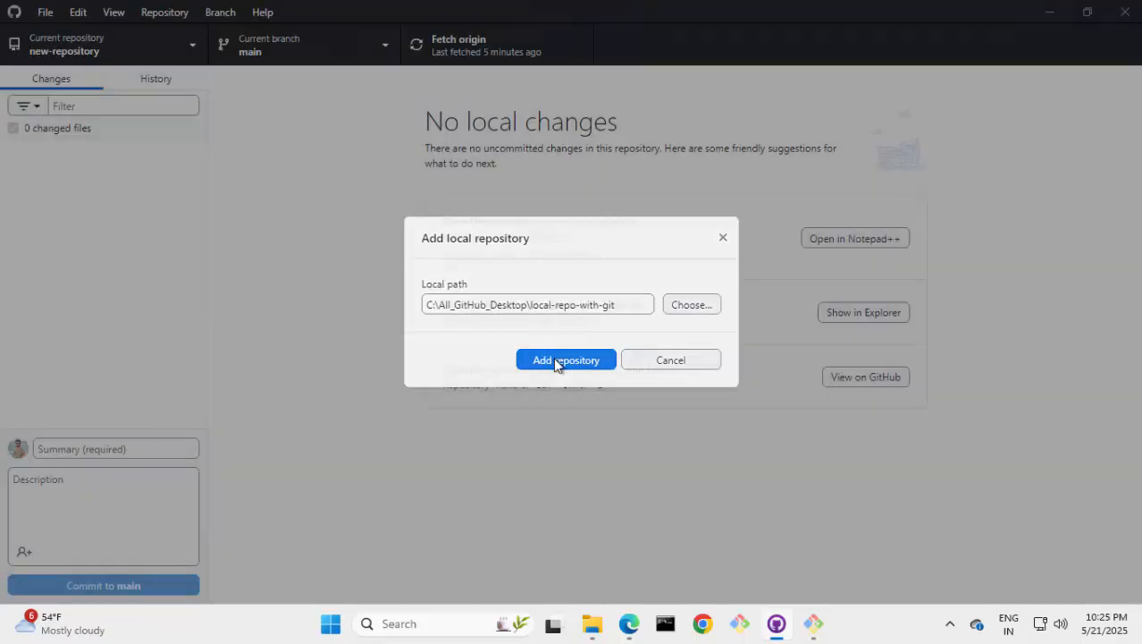
pyautogui.click(555, 360)
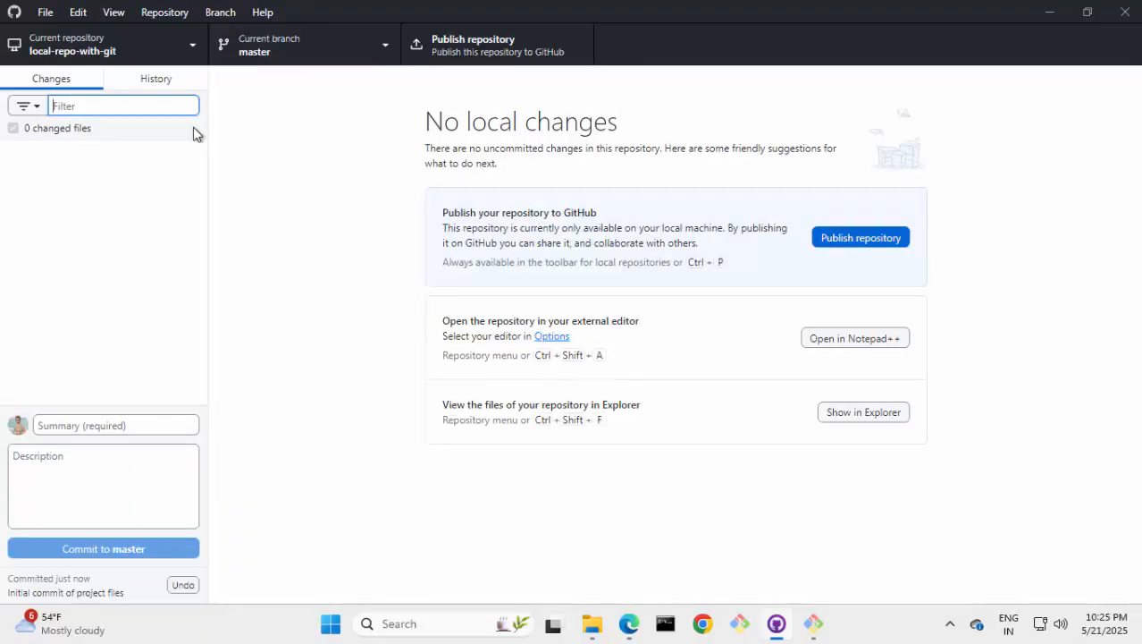
pyautogui.click(152, 79)
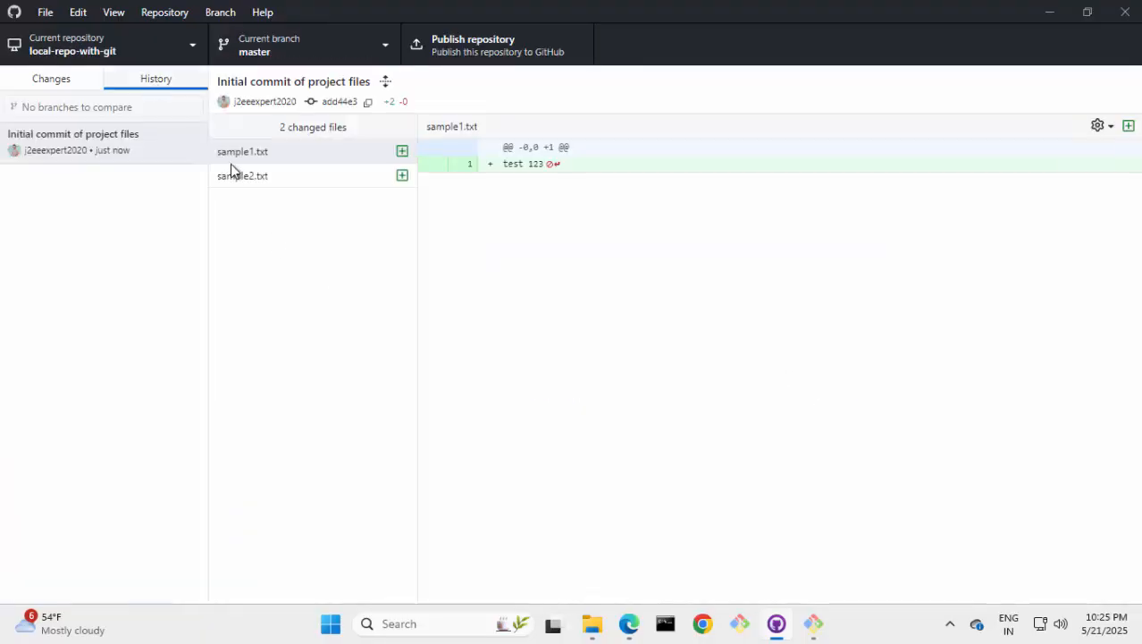
pyautogui.click(71, 149)
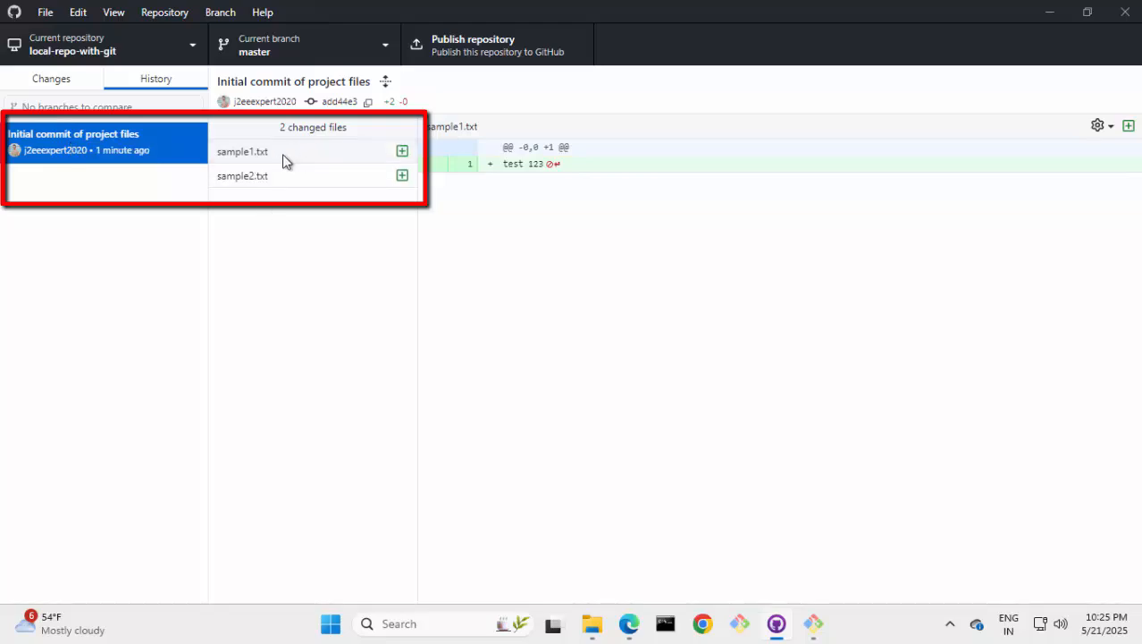
pyautogui.click(43, 76)
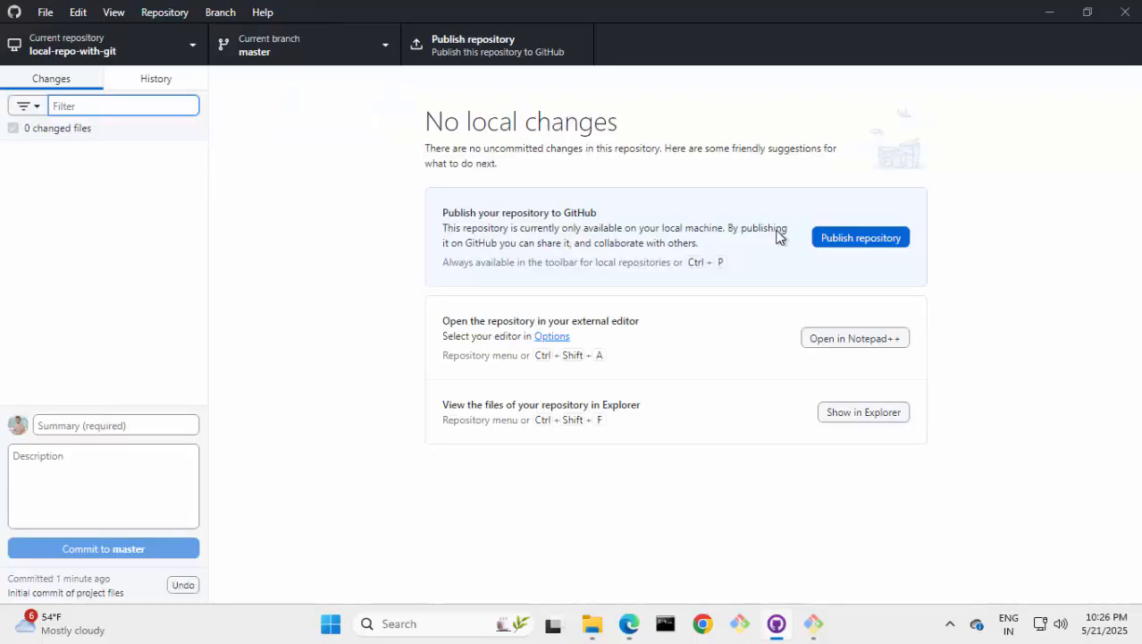
# Step: Publish local-repo-with-git to GitHub.com without keeping the code private, and check the refreshed repository list in the browser
pyautogui.click(847, 241)
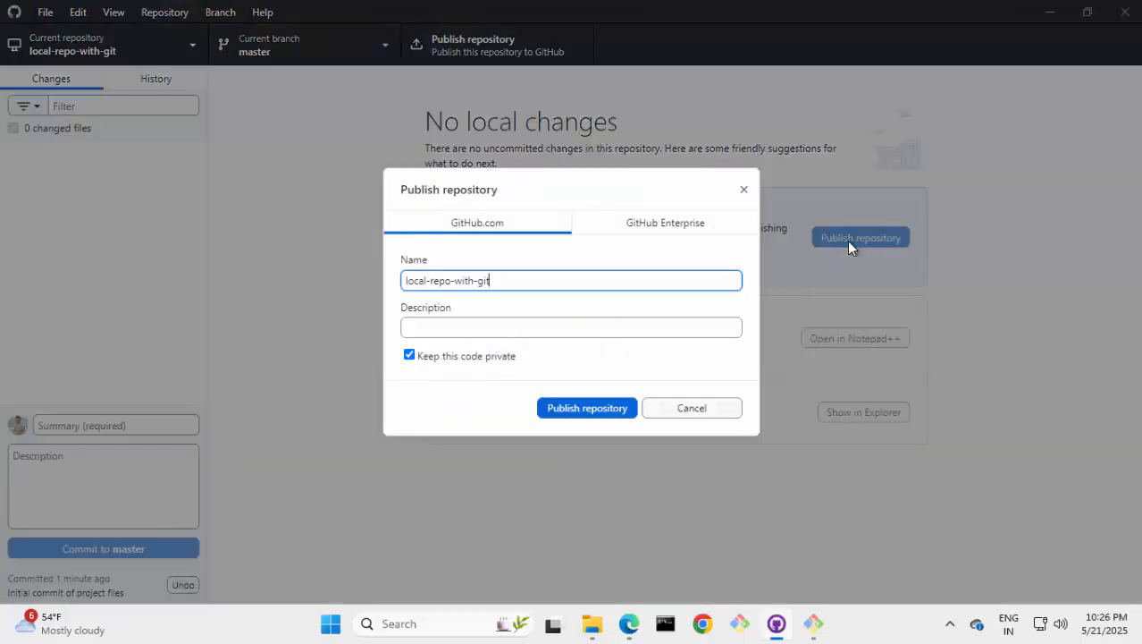
pyautogui.click(412, 357)
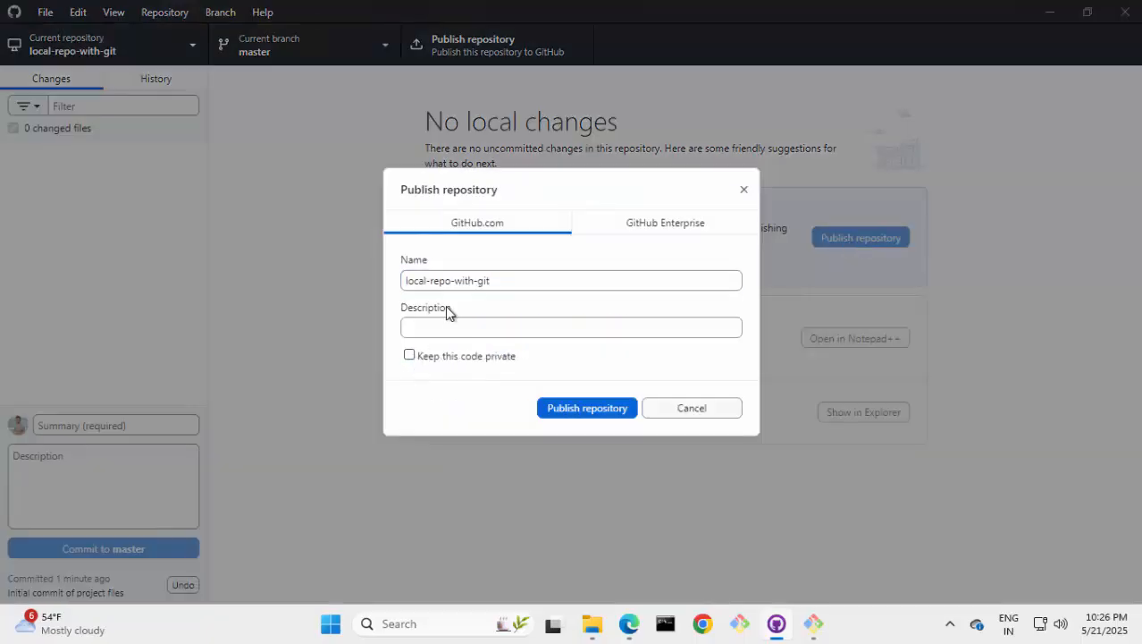
pyautogui.click(596, 413)
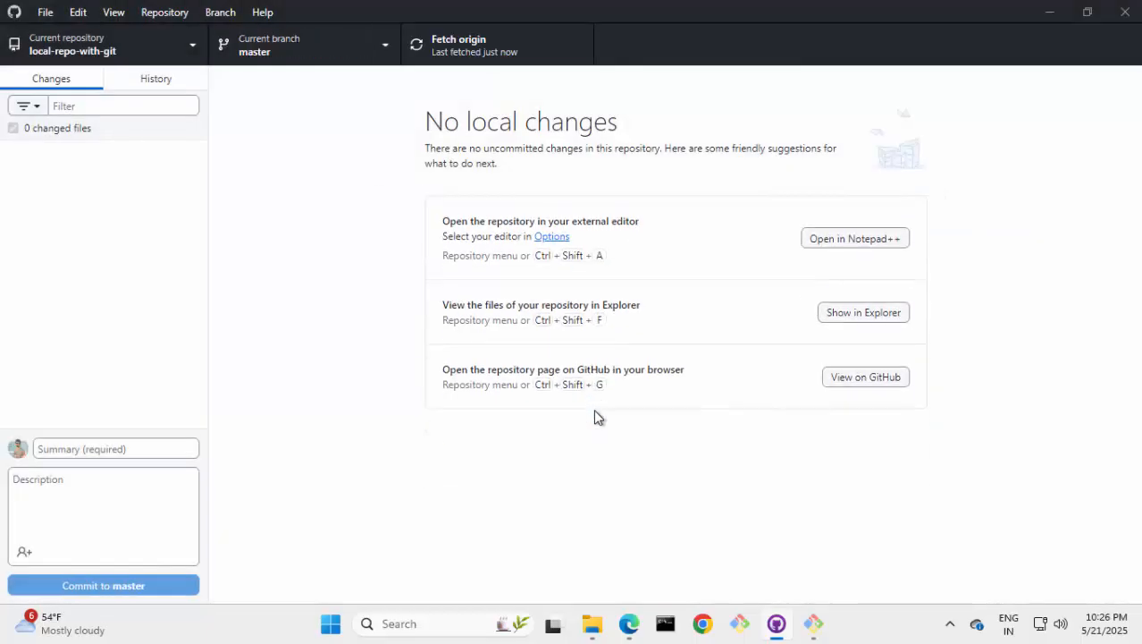
pyautogui.click(629, 623)
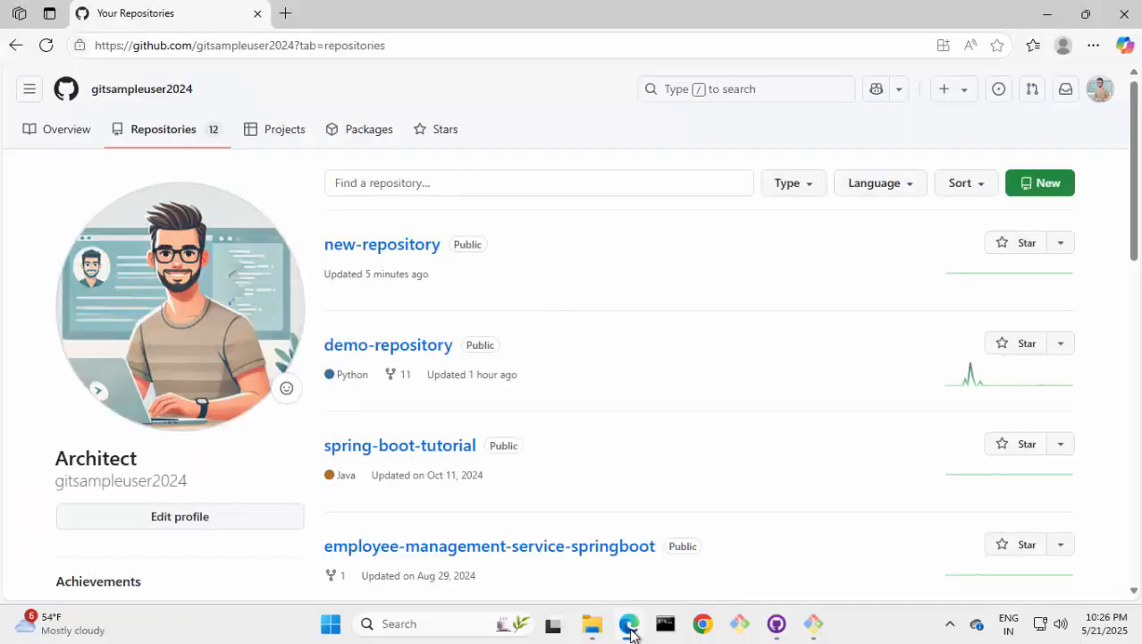
pyautogui.click(46, 44)
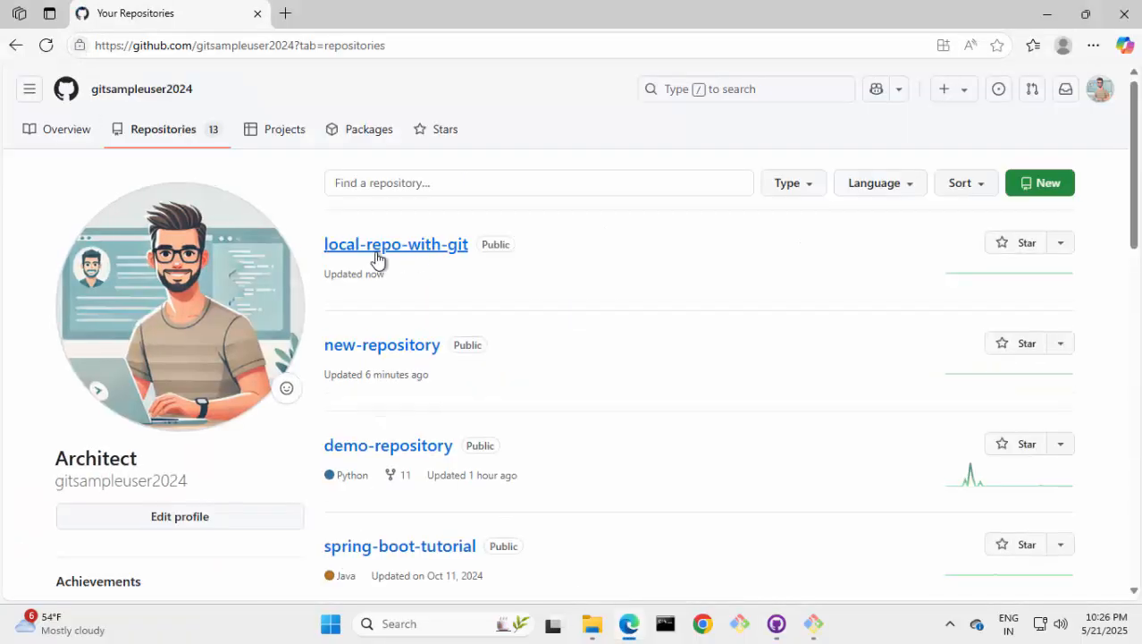
# Step: Switch to GitHub Desktop and try to add the folder C:\All_GitHub_Desktop\local-repo-without-git as a local repository
pyautogui.click(776, 625)
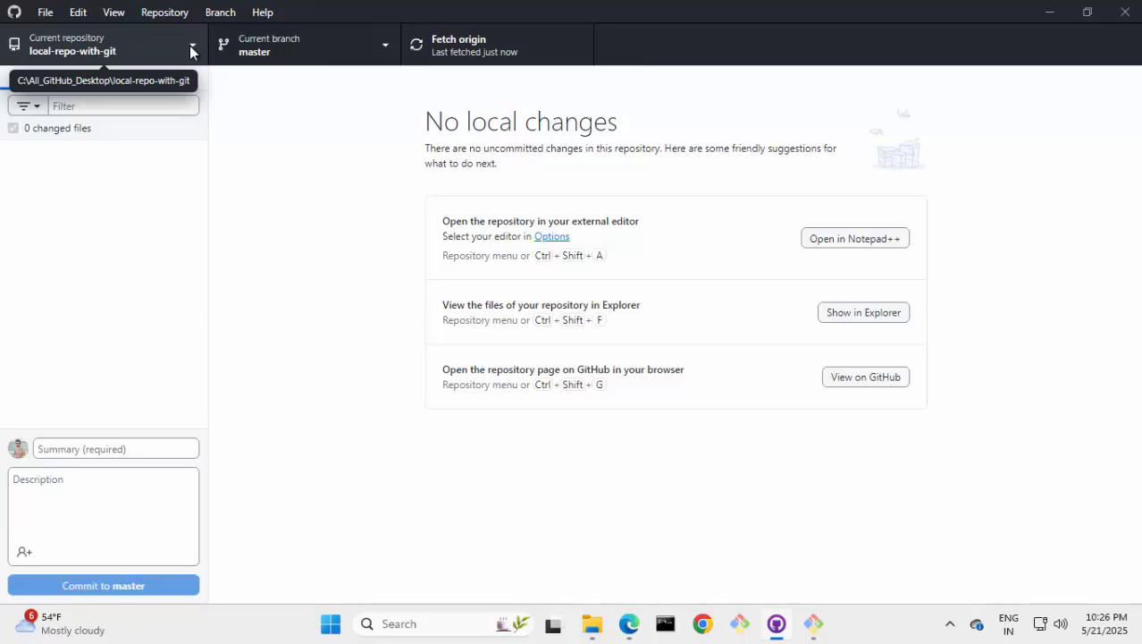
pyautogui.click(43, 12)
pyautogui.click(102, 73)
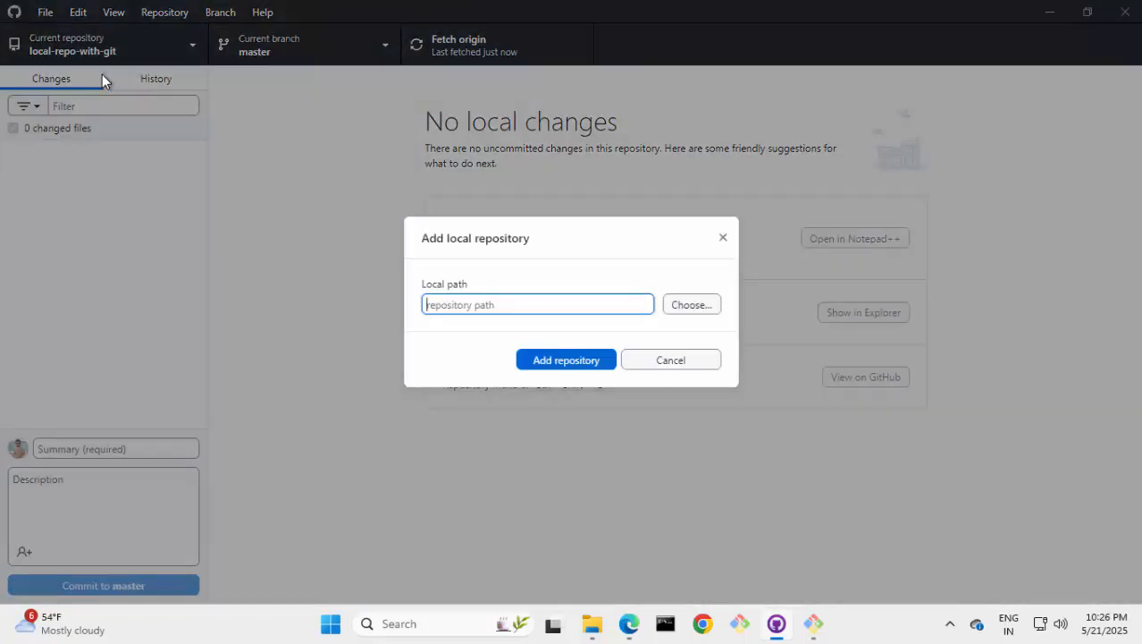
pyautogui.click(688, 306)
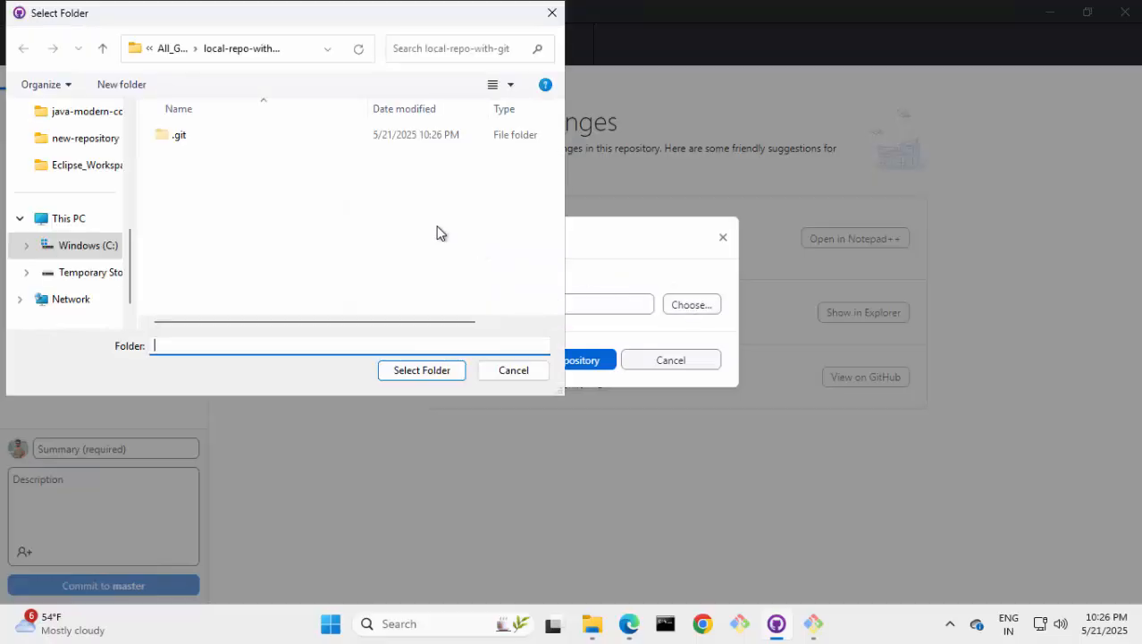
pyautogui.click(267, 163)
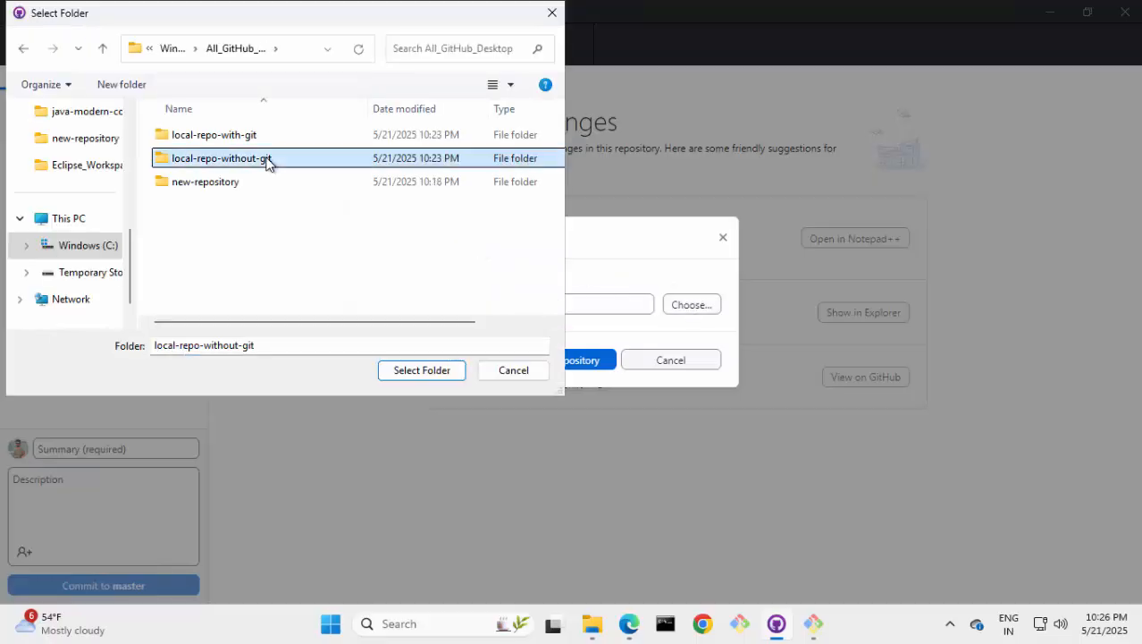
pyautogui.click(432, 371)
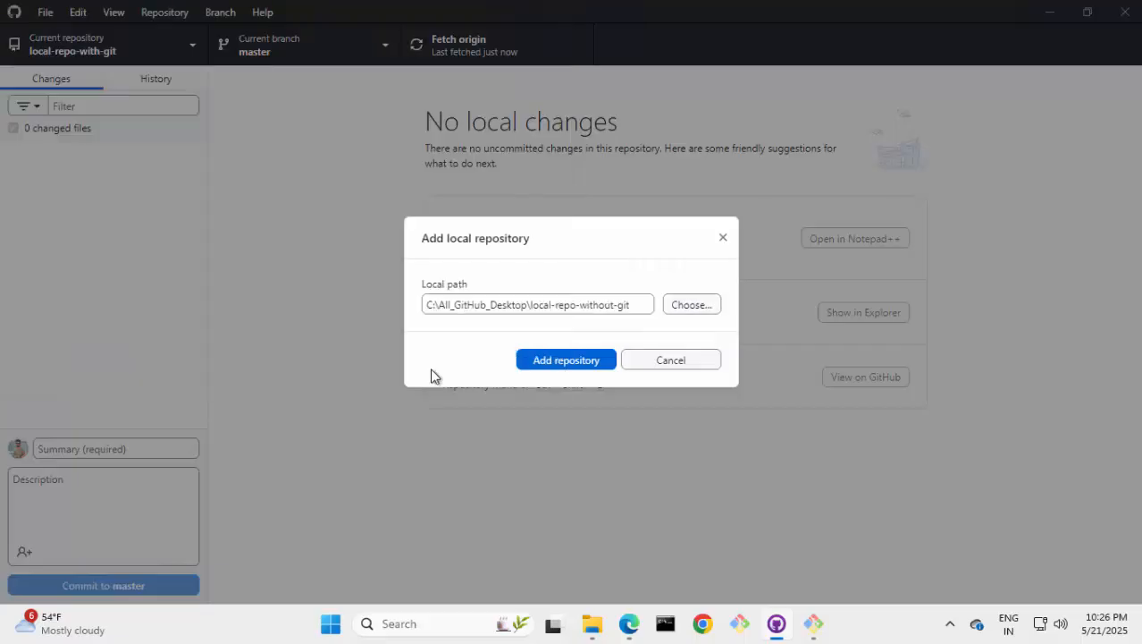
pyautogui.click(550, 361)
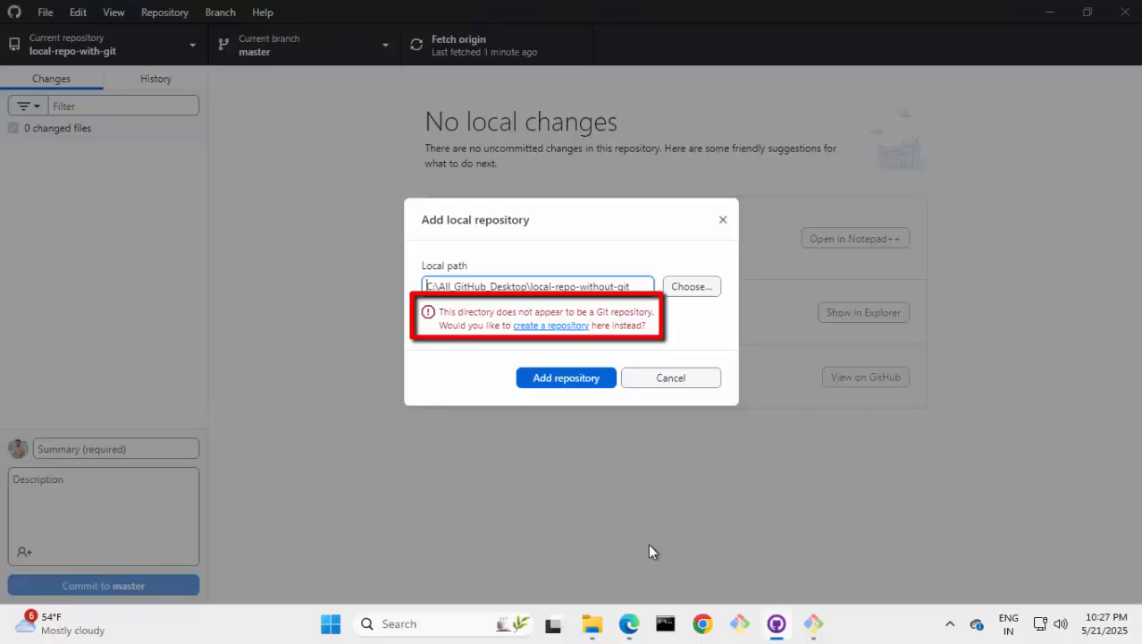
# Step: Check the files of local-repo-without-git in File Explorer, and create a repository in that folder from GitHub Desktop with the default settings
pyautogui.click(592, 623)
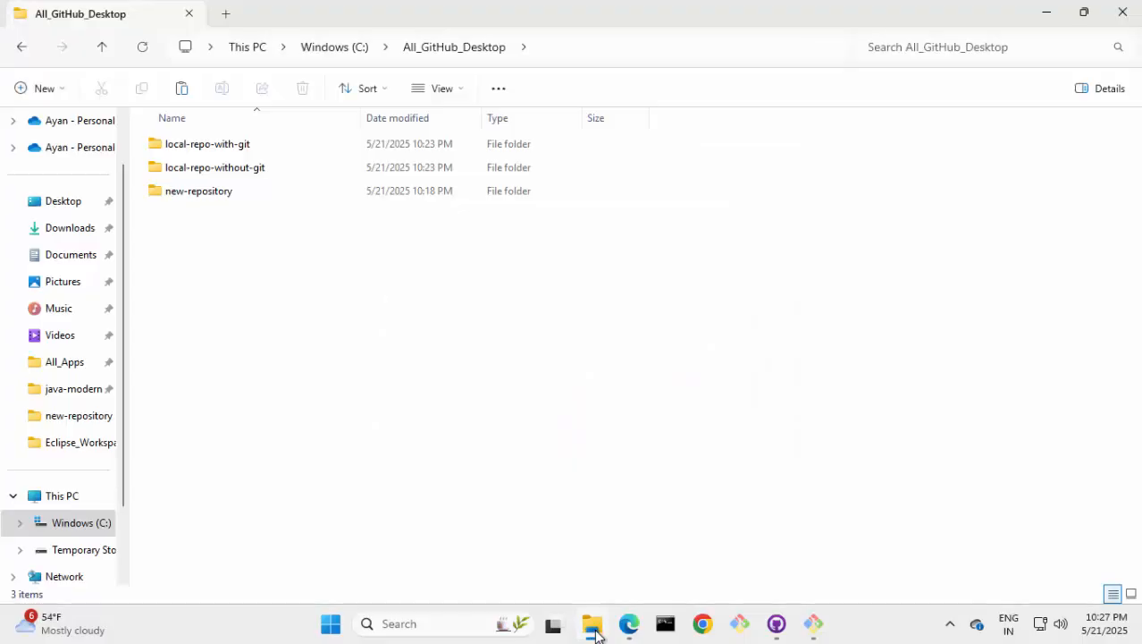
pyautogui.doubleClick(255, 170)
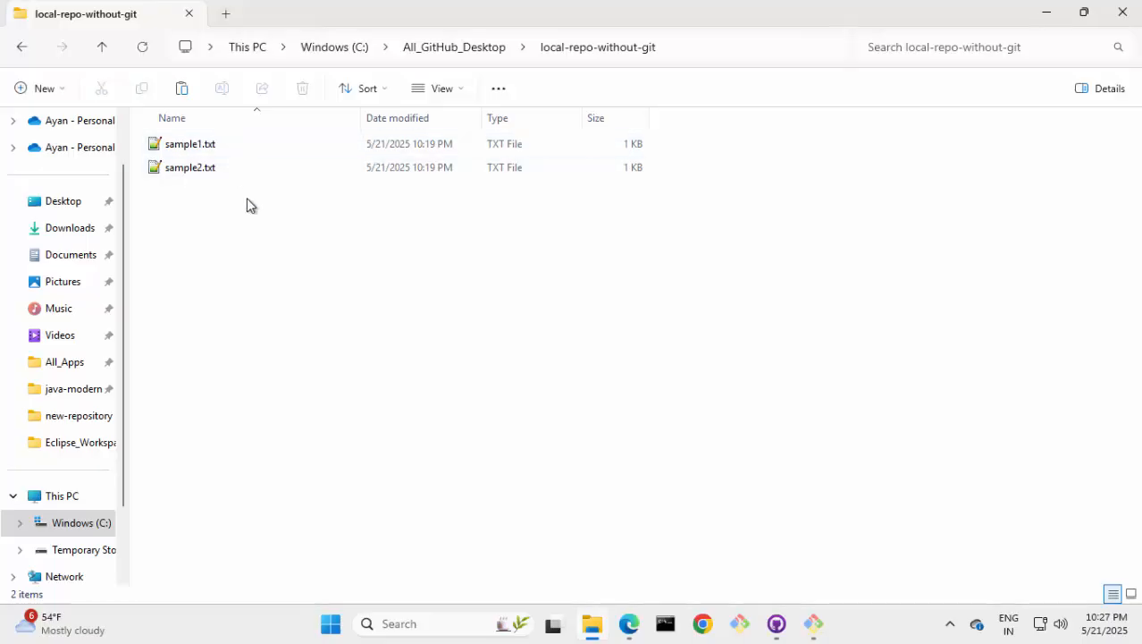
pyautogui.click(777, 623)
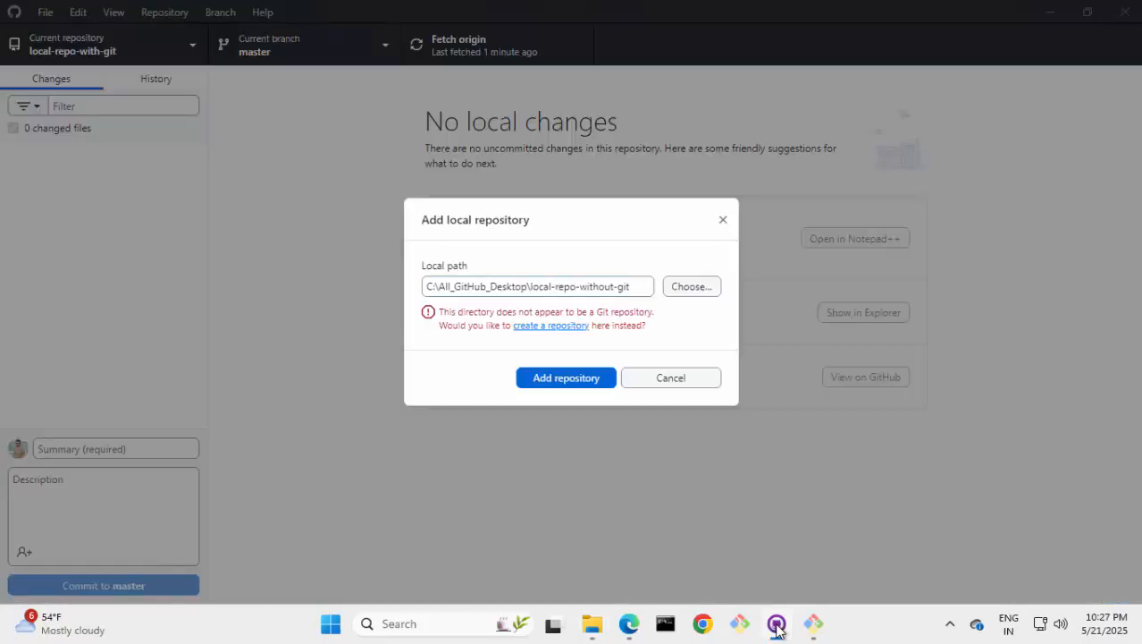
pyautogui.click(541, 326)
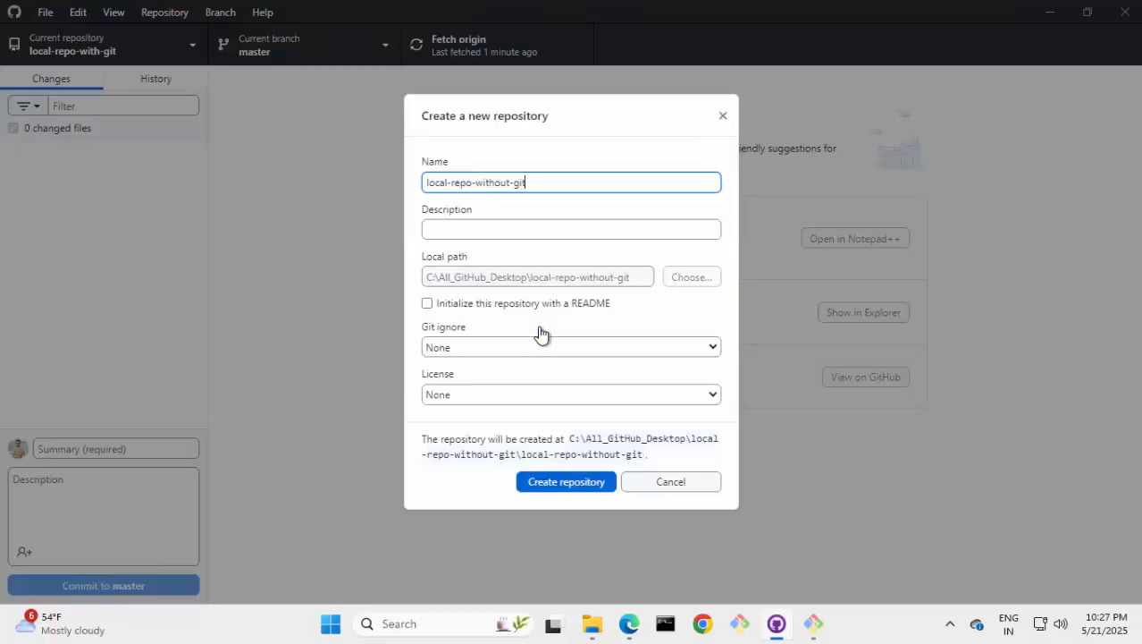
pyautogui.click(553, 487)
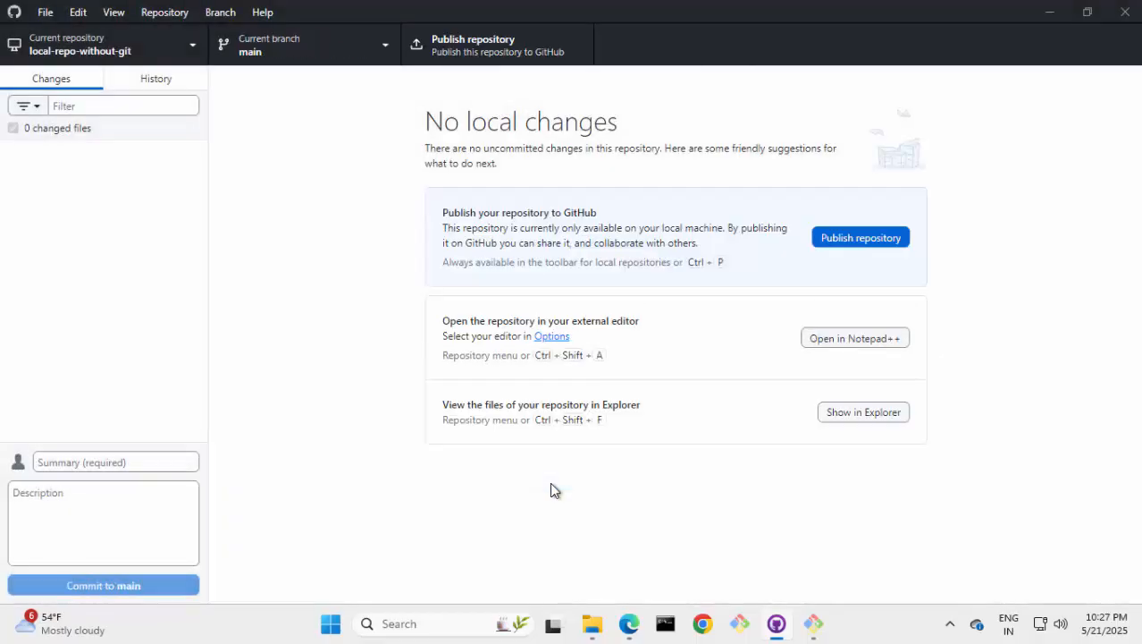
# Step: Inspect the local-repo-without-git folder in File Explorer for Git files, and review the repository's commit history in GitHub Desktop
pyautogui.click(597, 629)
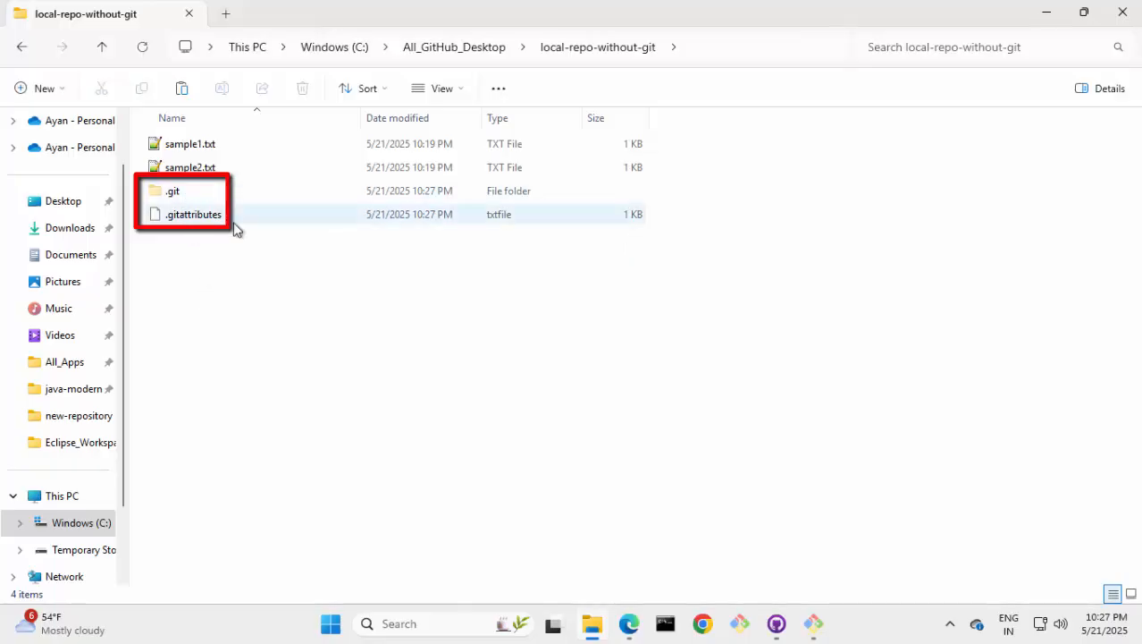
pyautogui.click(775, 623)
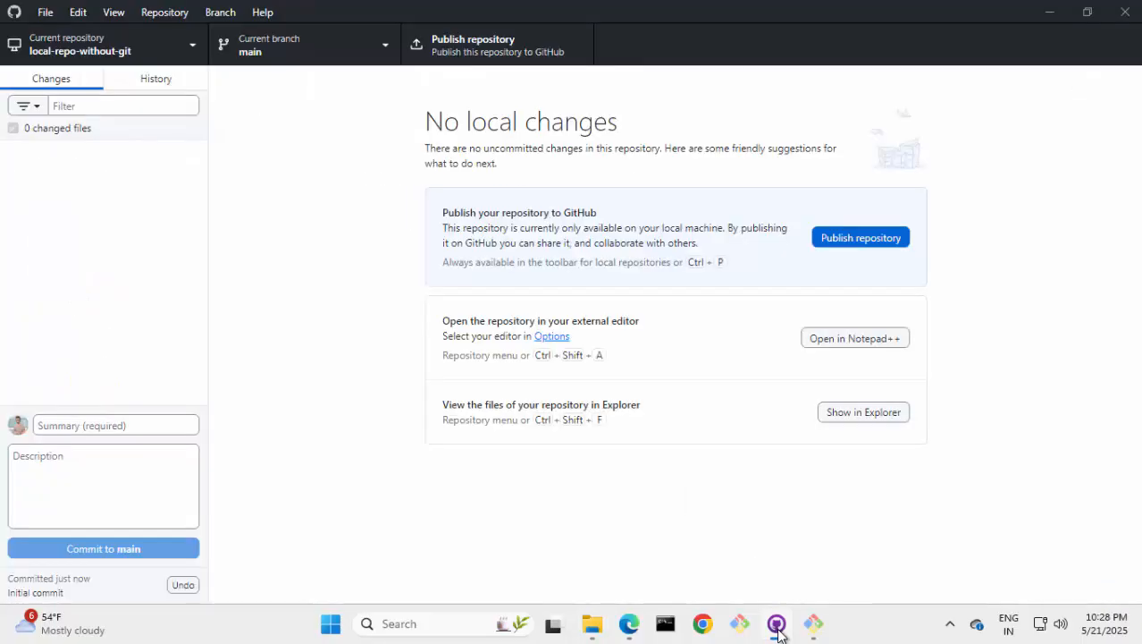
pyautogui.click(155, 79)
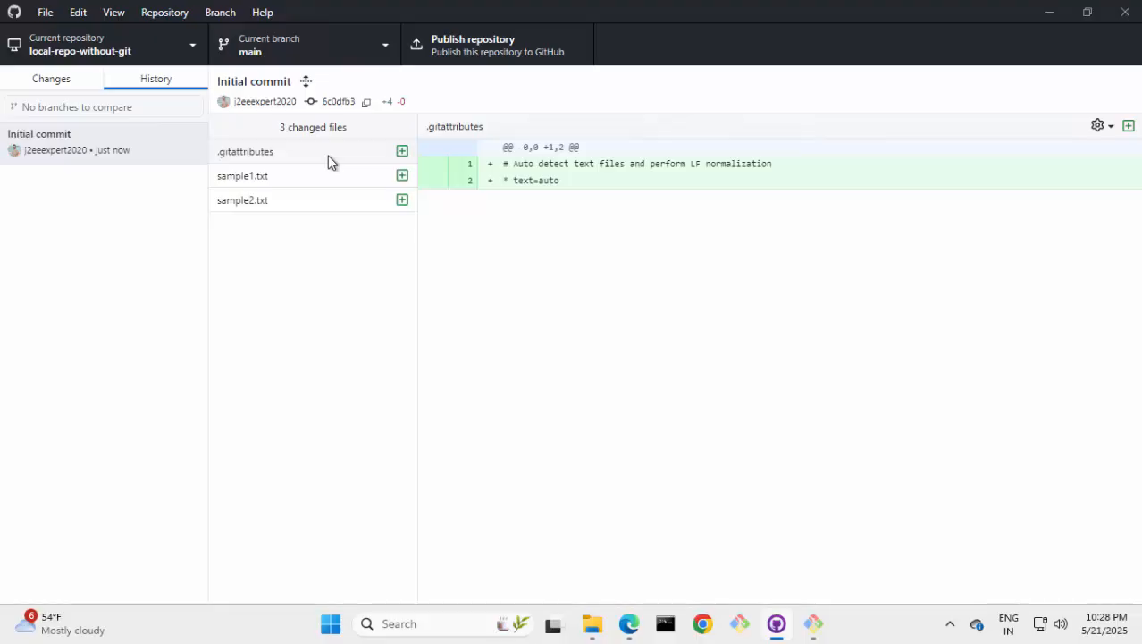
# Step: Undo the initial commit of local-repo-without-git and add .gitattributes to the ignored files
pyautogui.rightClick(89, 150)
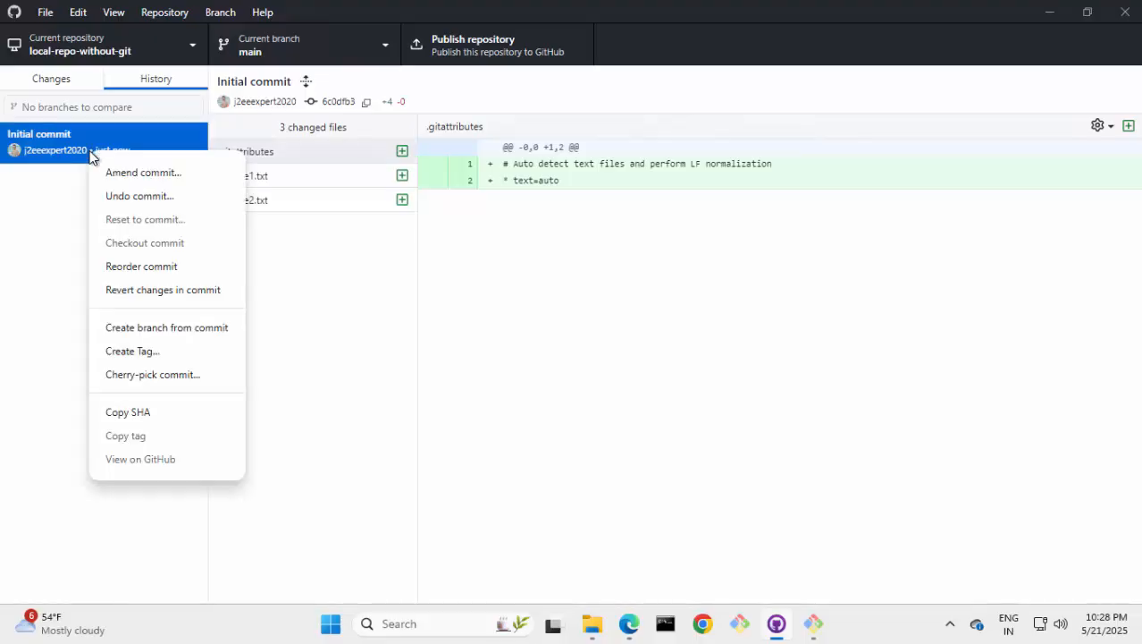
pyautogui.click(146, 198)
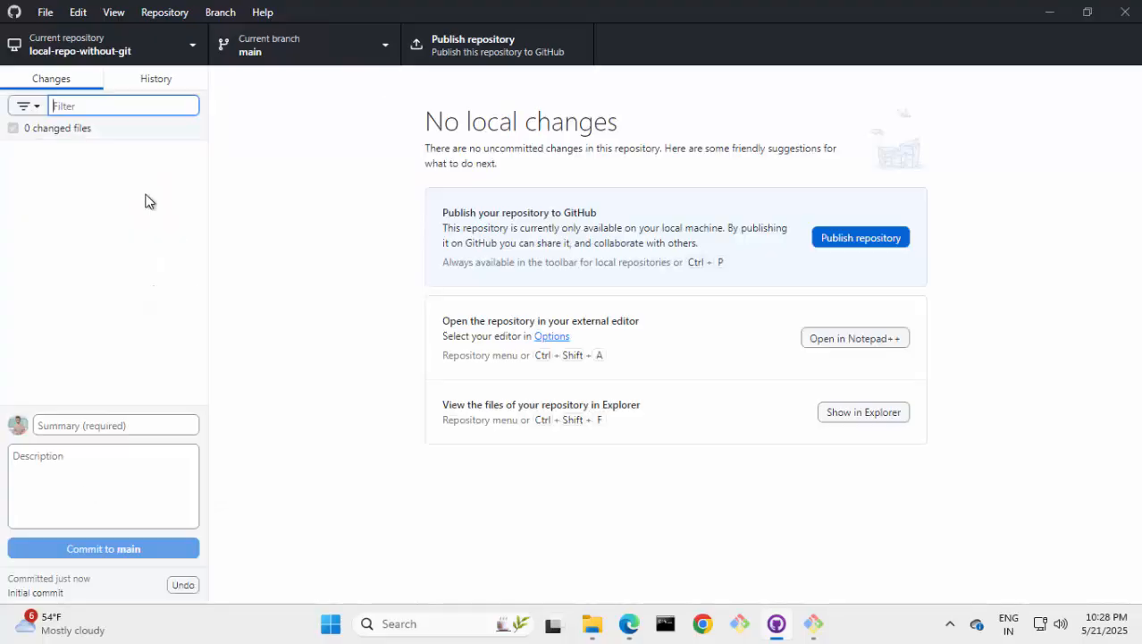
pyautogui.rightClick(71, 152)
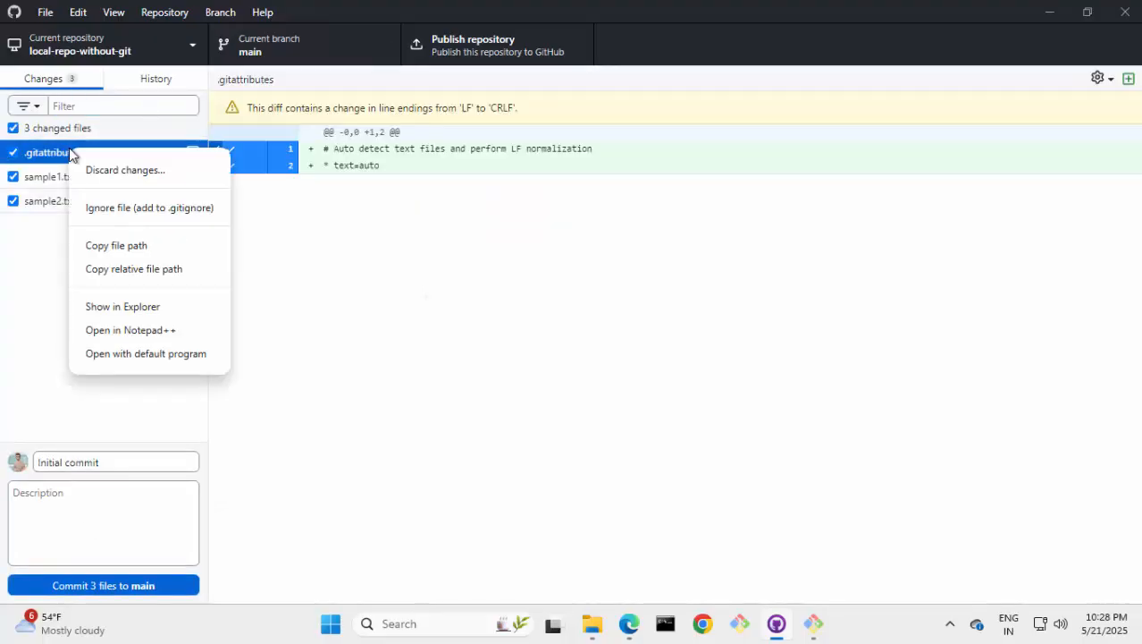
pyautogui.click(110, 208)
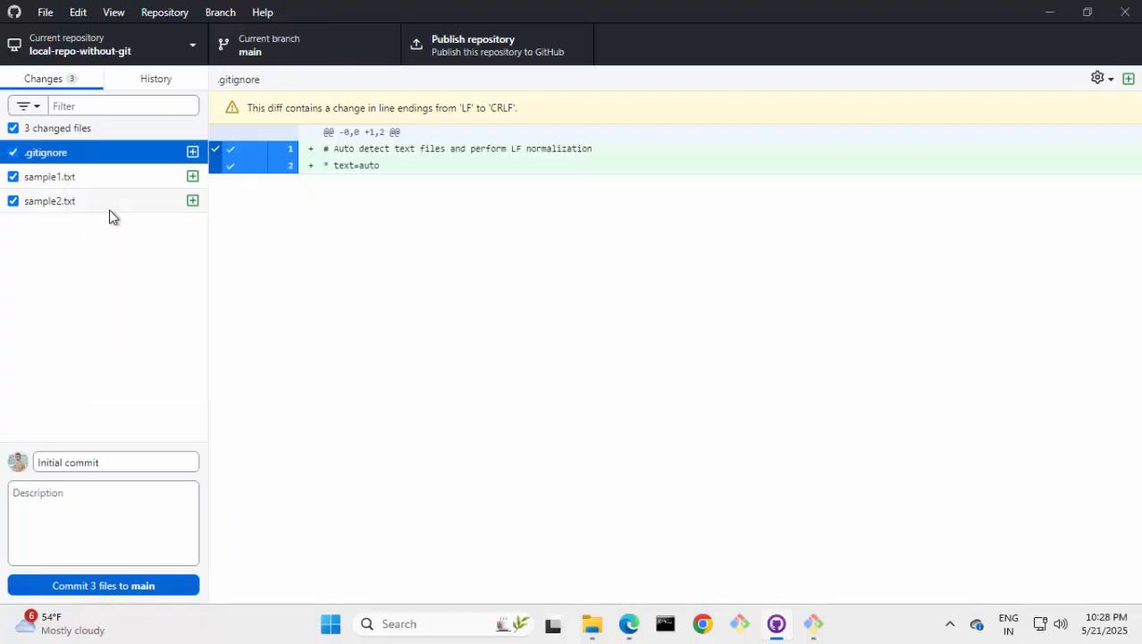
# Step: Commit .gitignore, sample1.txt and sample2.txt to main with the summary "Initial commit" and review the commit in the history
pyautogui.click(114, 463)
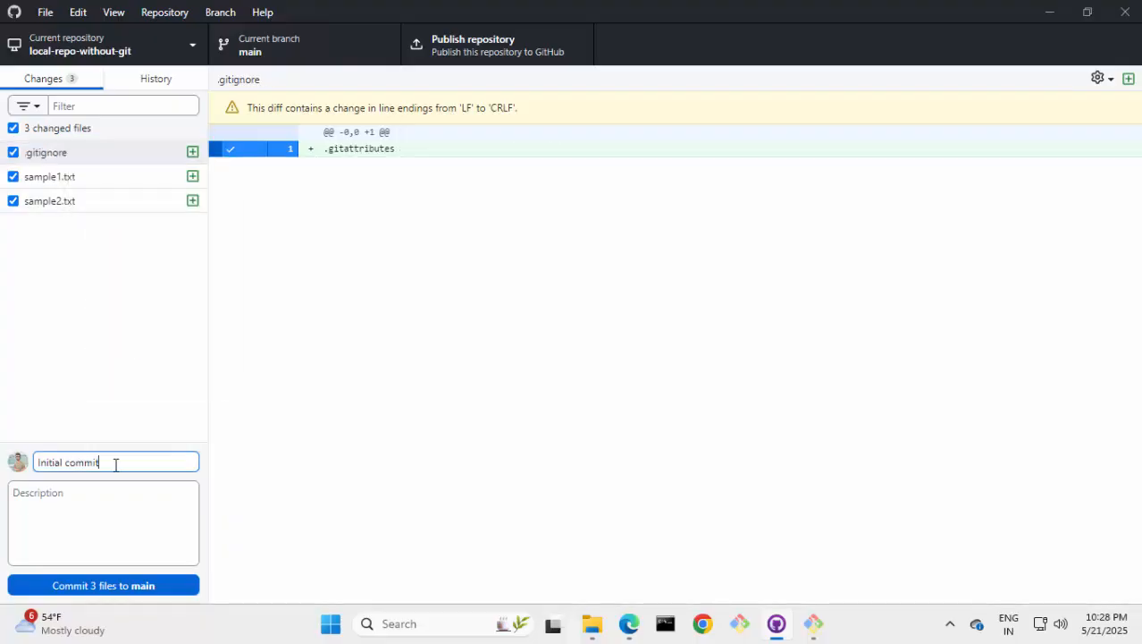
pyautogui.click(117, 587)
pyautogui.click(143, 82)
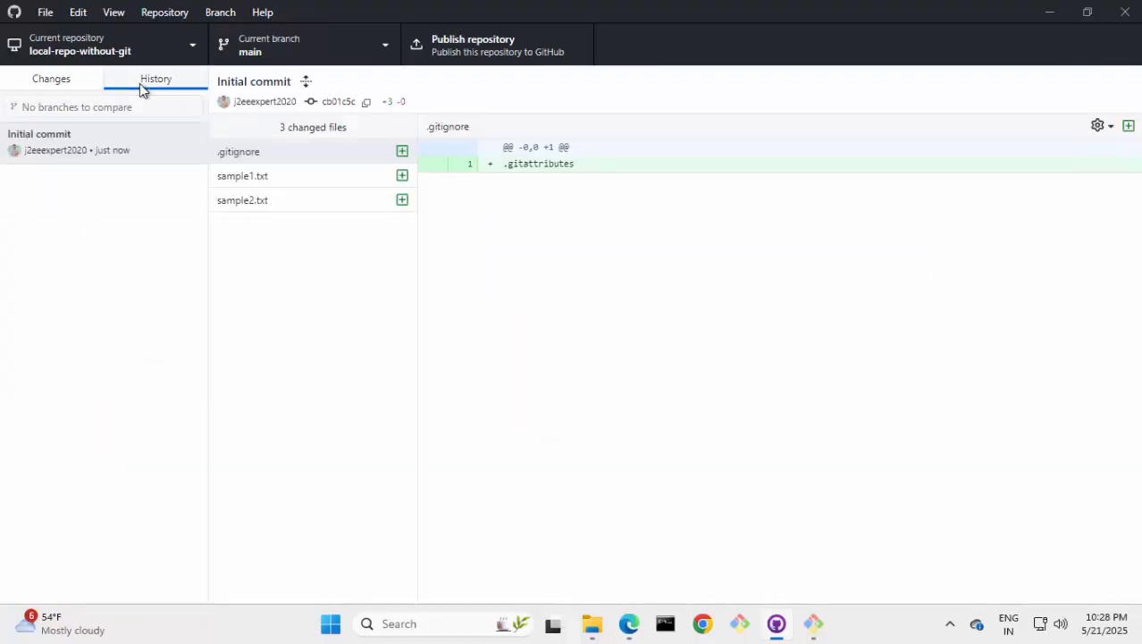
# Step: Publish local-repo-without-git to GitHub.com without keeping the code private, and check the refreshed repository list in the browser
pyautogui.click(471, 51)
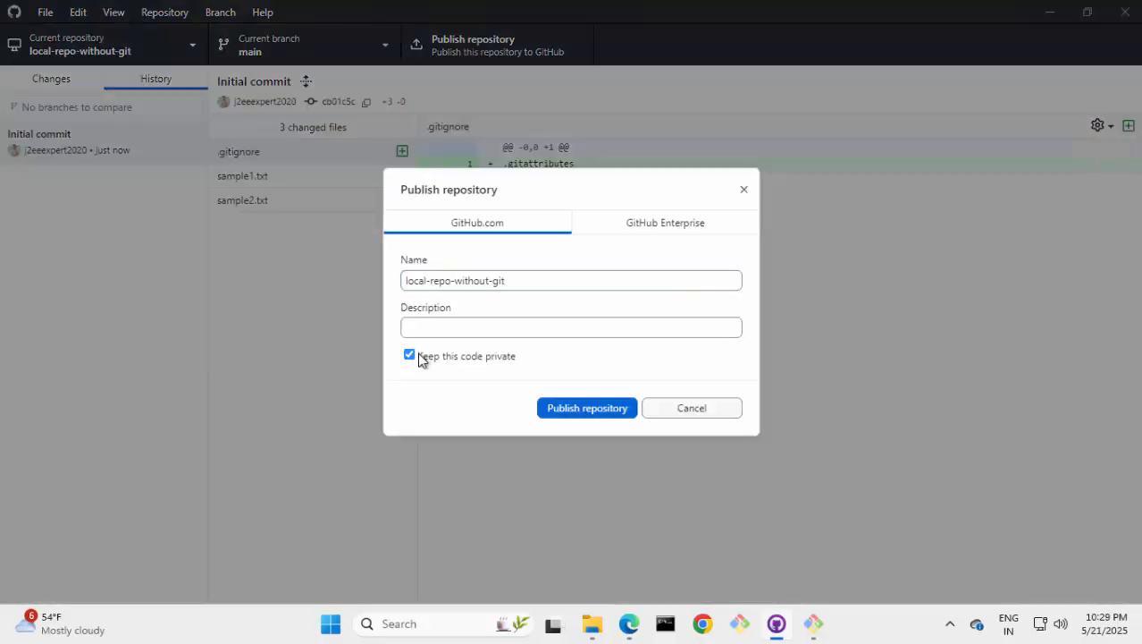
pyautogui.click(417, 355)
pyautogui.click(597, 410)
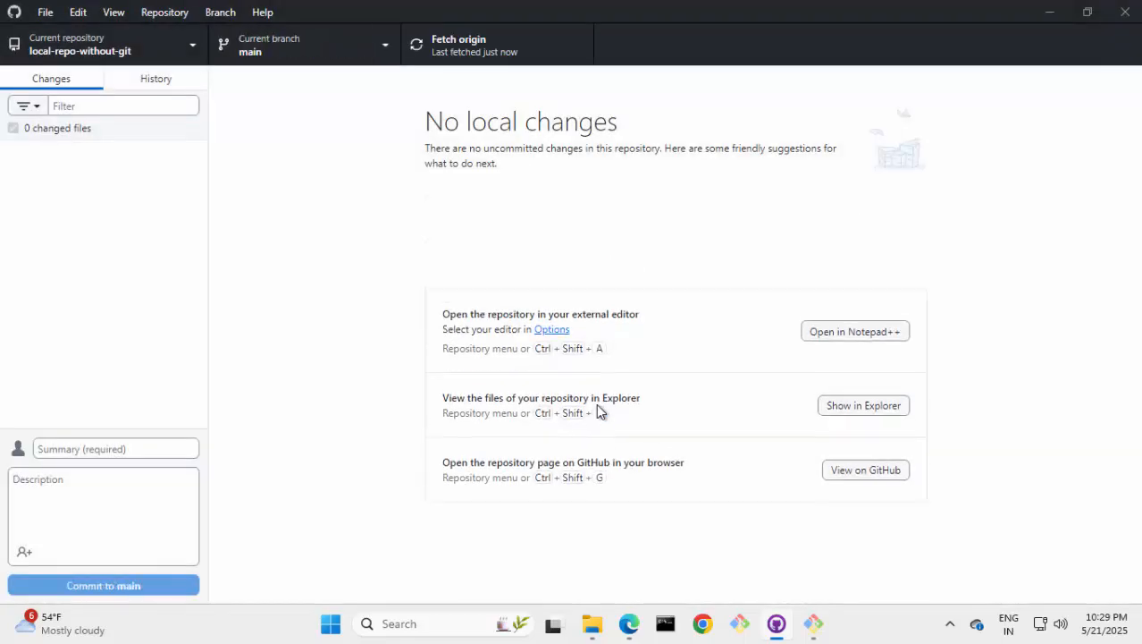
pyautogui.click(631, 633)
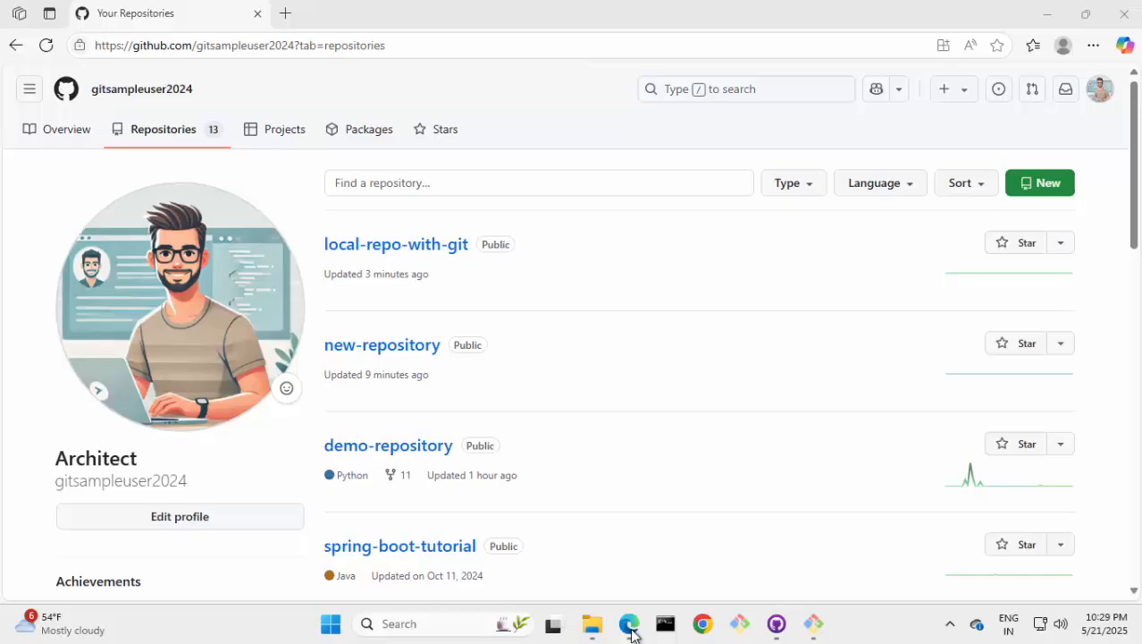
pyautogui.click(40, 46)
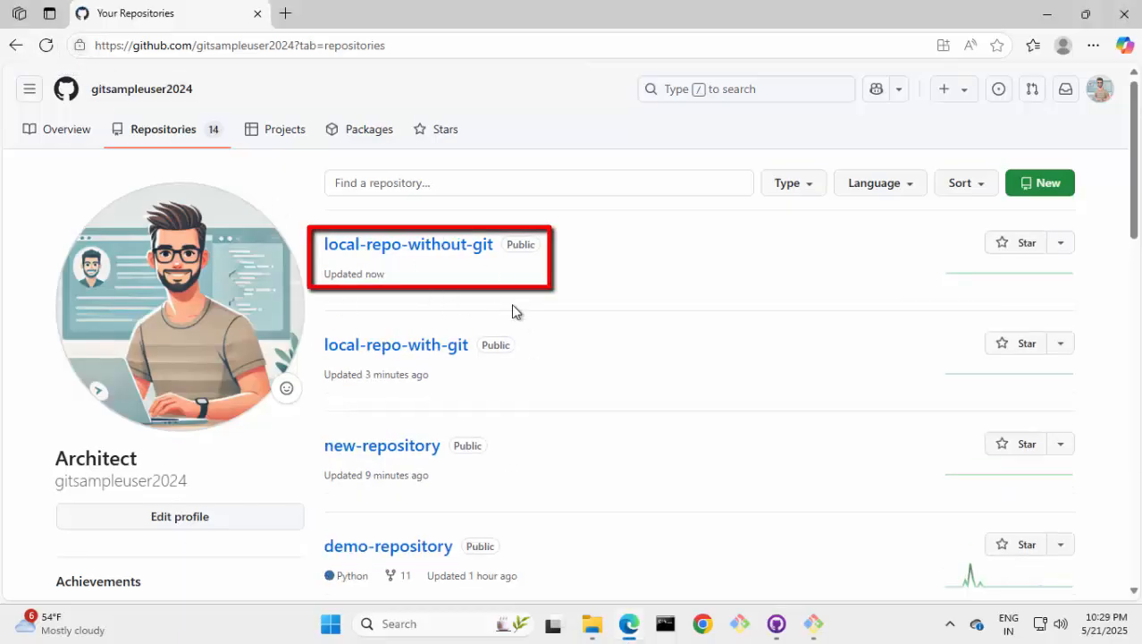
# Step: Return to GitHub Desktop and bring up the commands for creating, adding or cloning a repository
pyautogui.click(776, 623)
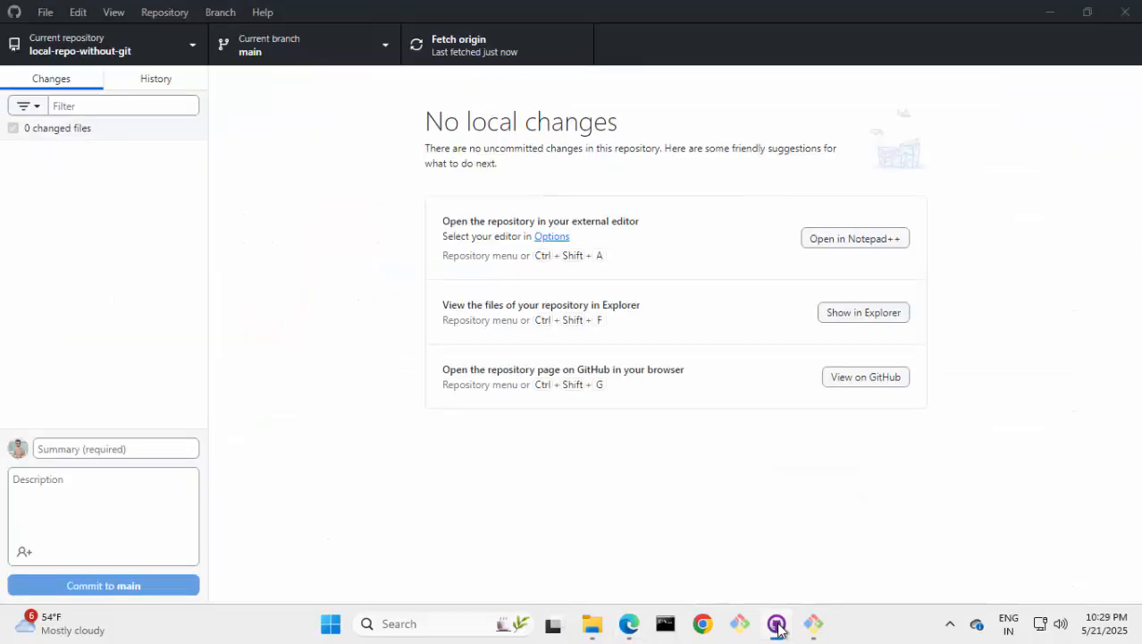
pyautogui.click(44, 13)
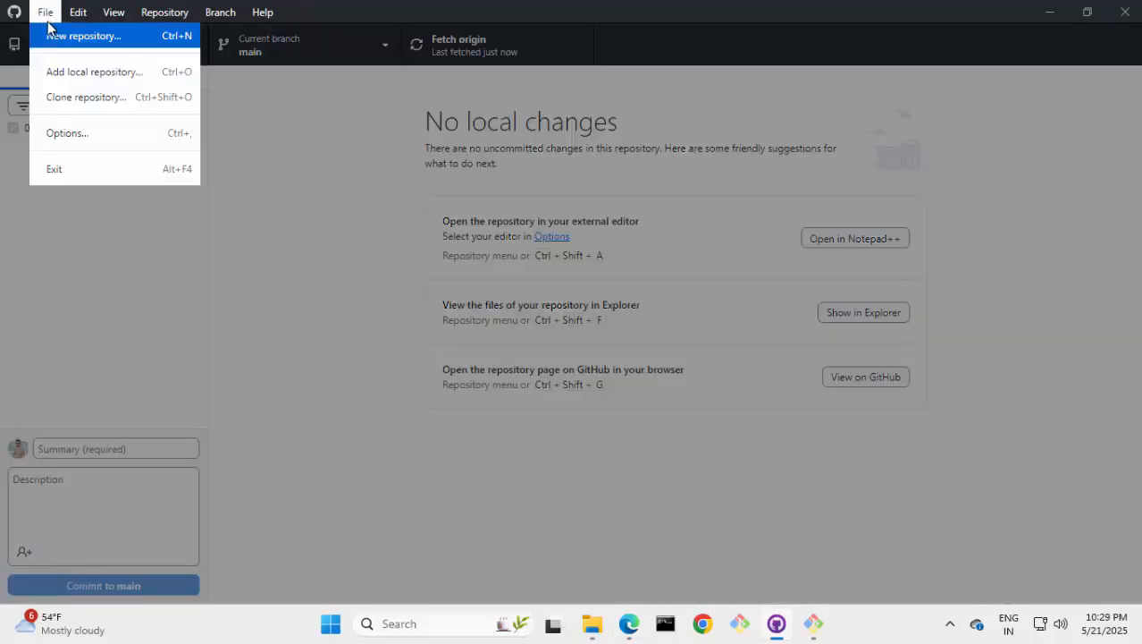